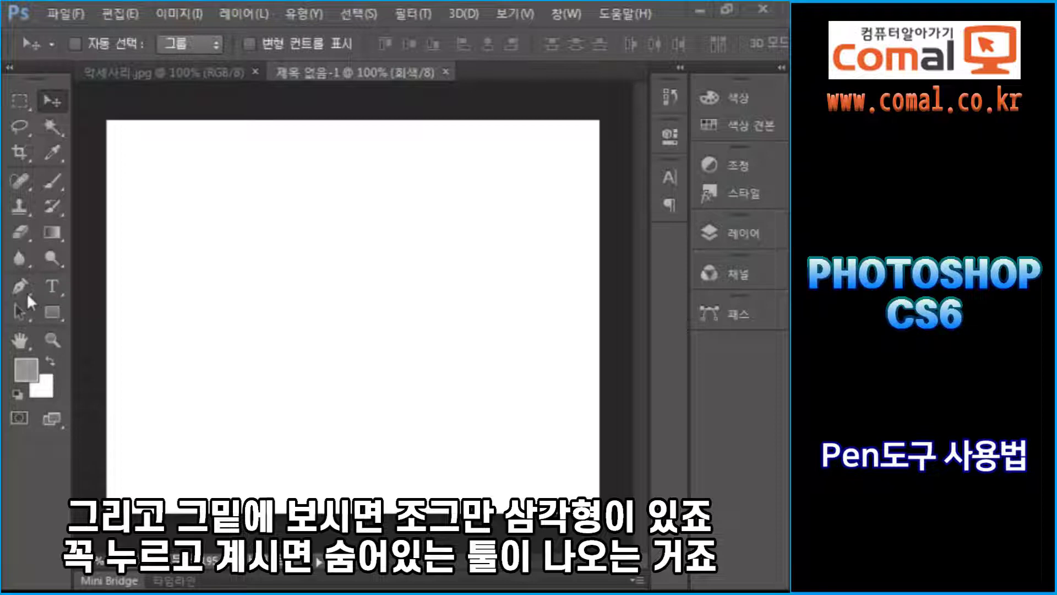
Step: Activate the standard Pen tool and set its drawing mode to Path (패스)
click(28, 296)
click(27, 293)
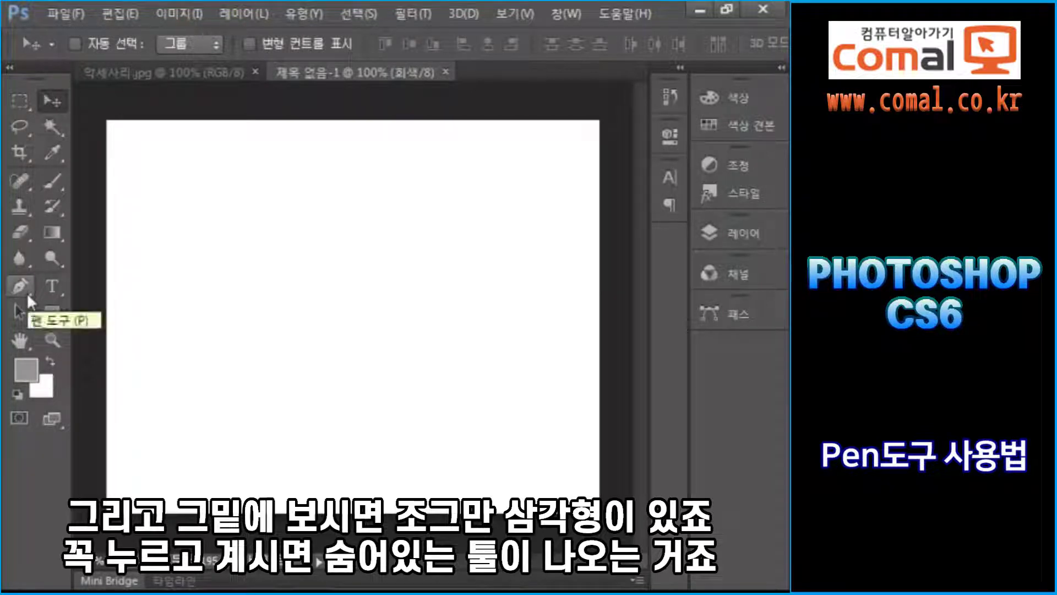
click(18, 286)
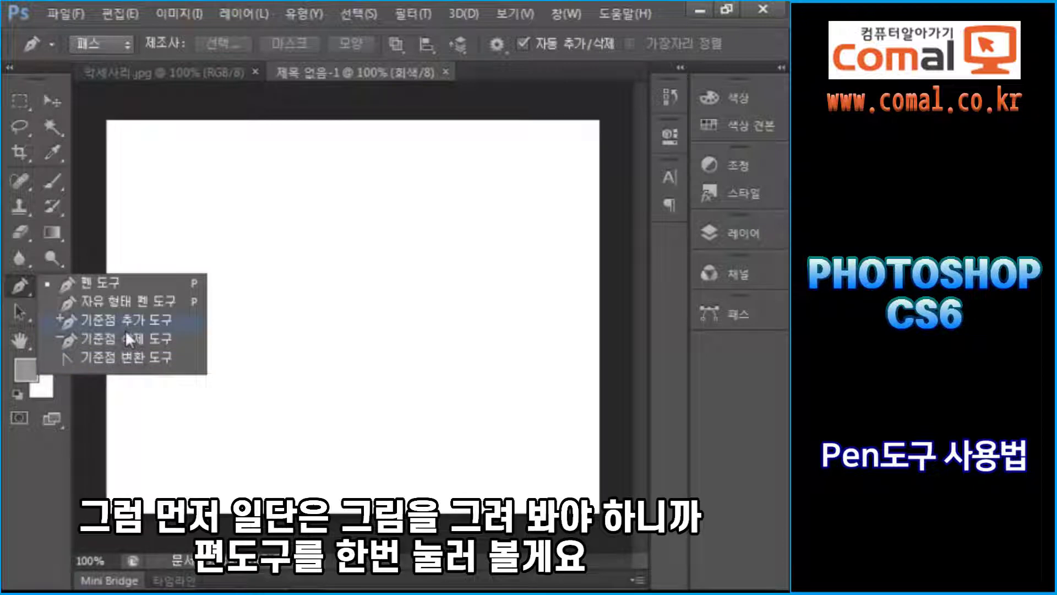
click(108, 281)
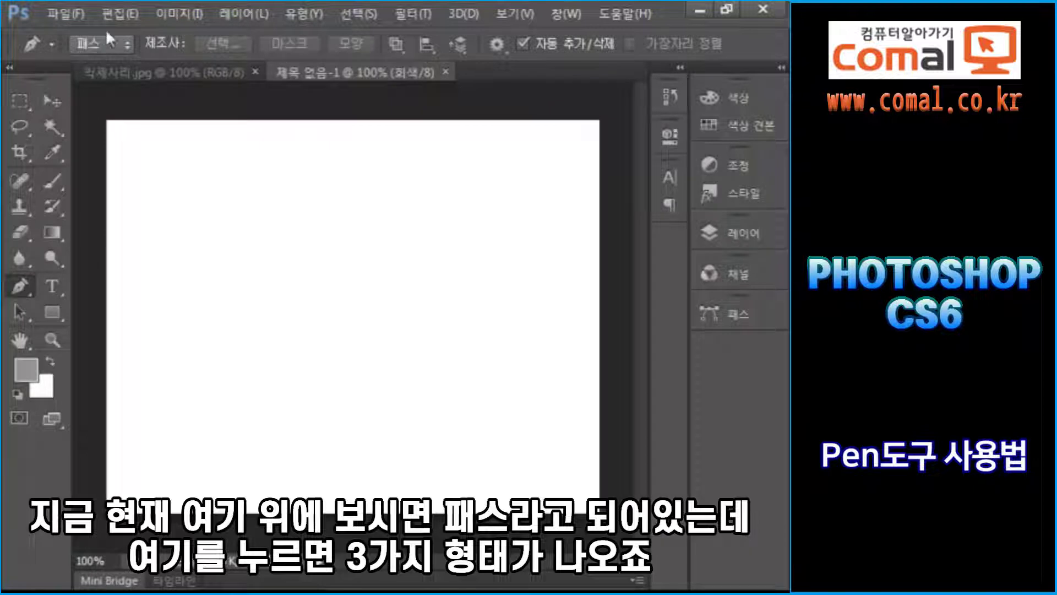
click(130, 45)
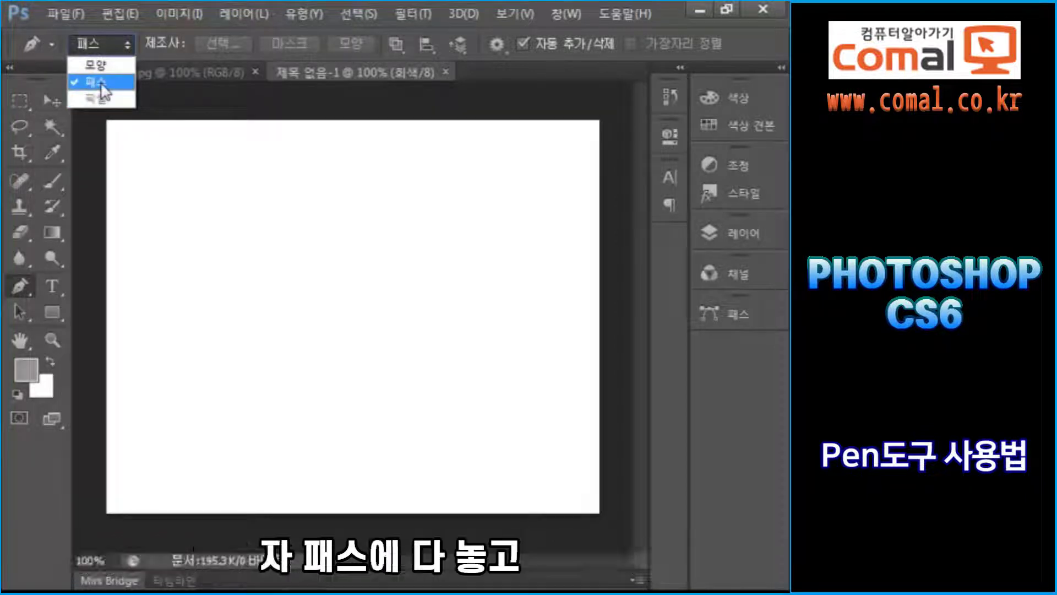
click(96, 83)
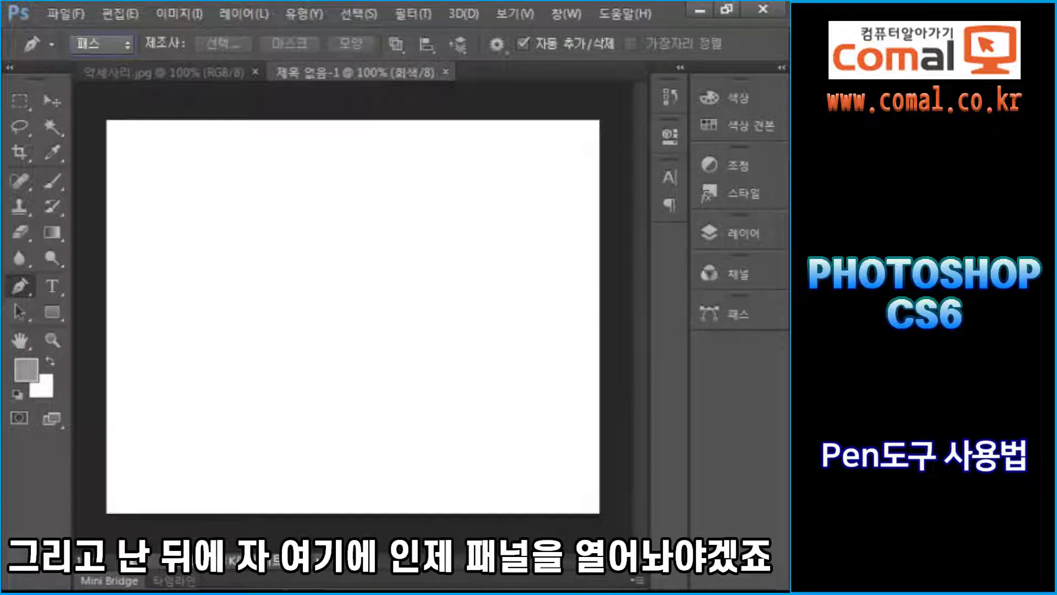
Step: Display the document's paths list and turn on the grid (격자) over the blank canvas
click(734, 313)
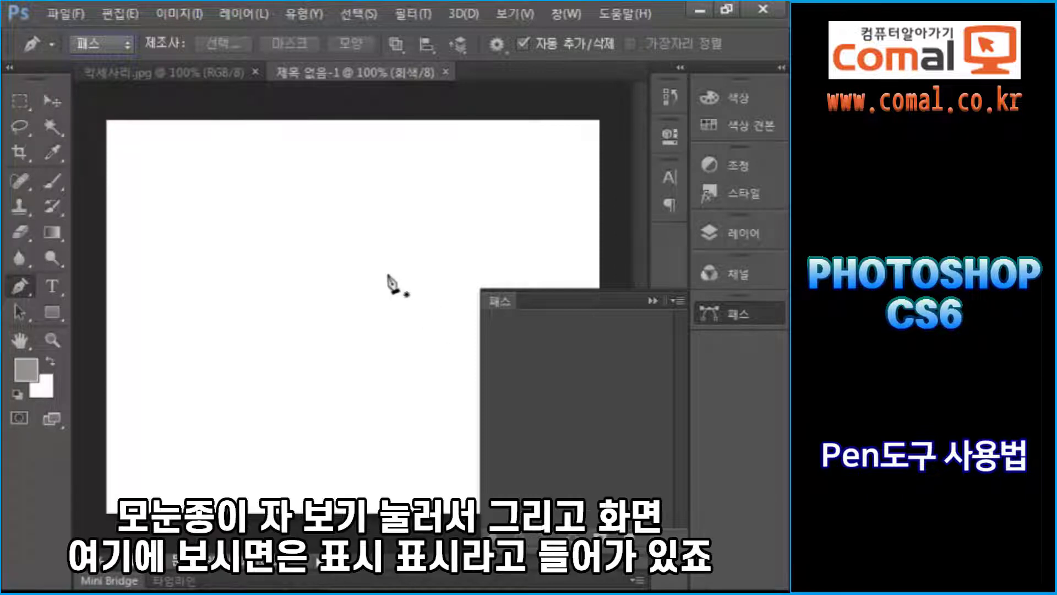
click(517, 13)
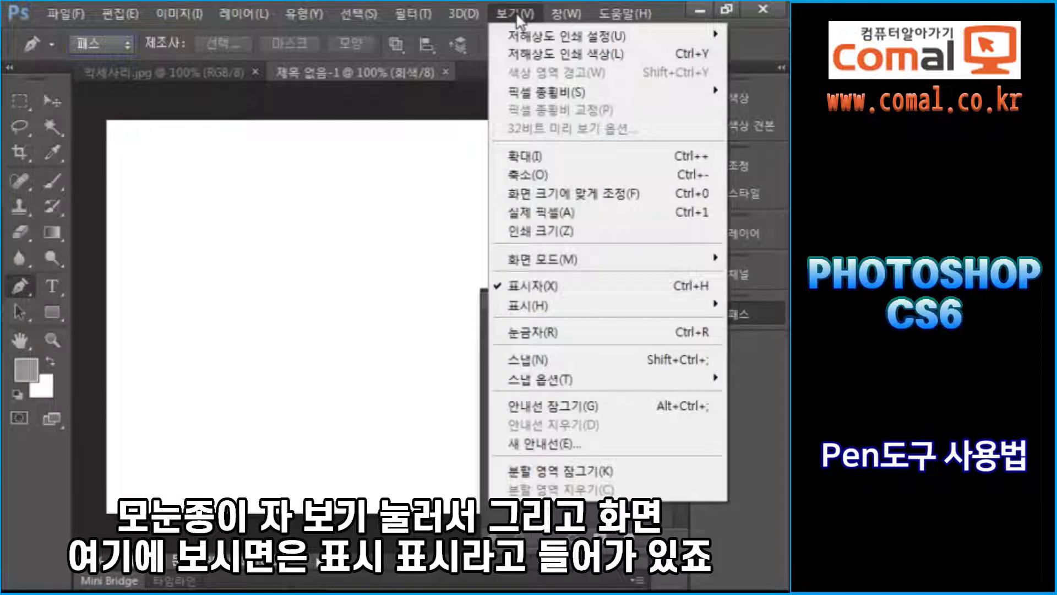
mouse_move(528, 316)
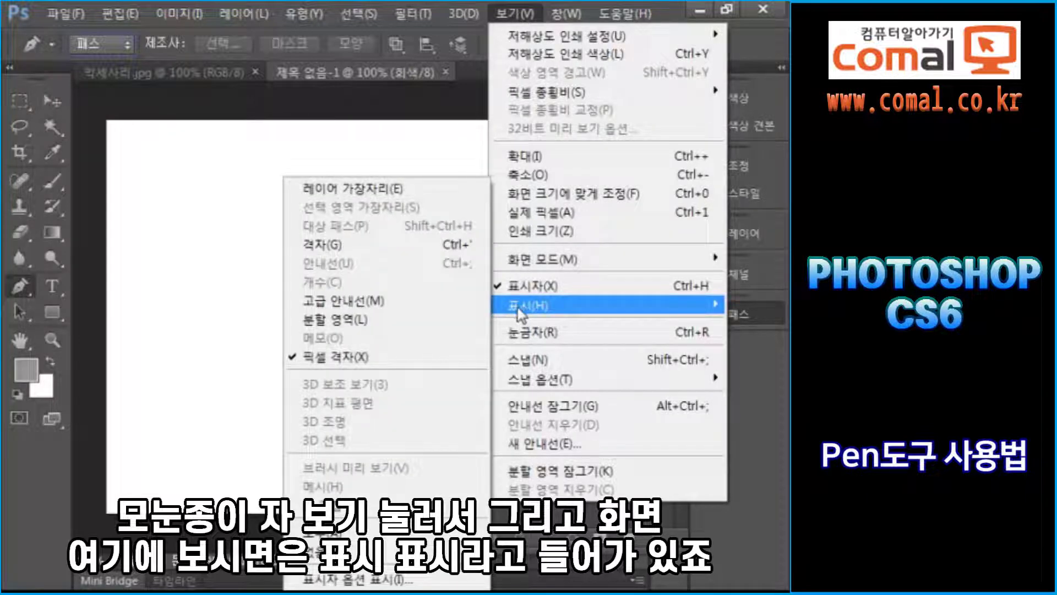
click(322, 246)
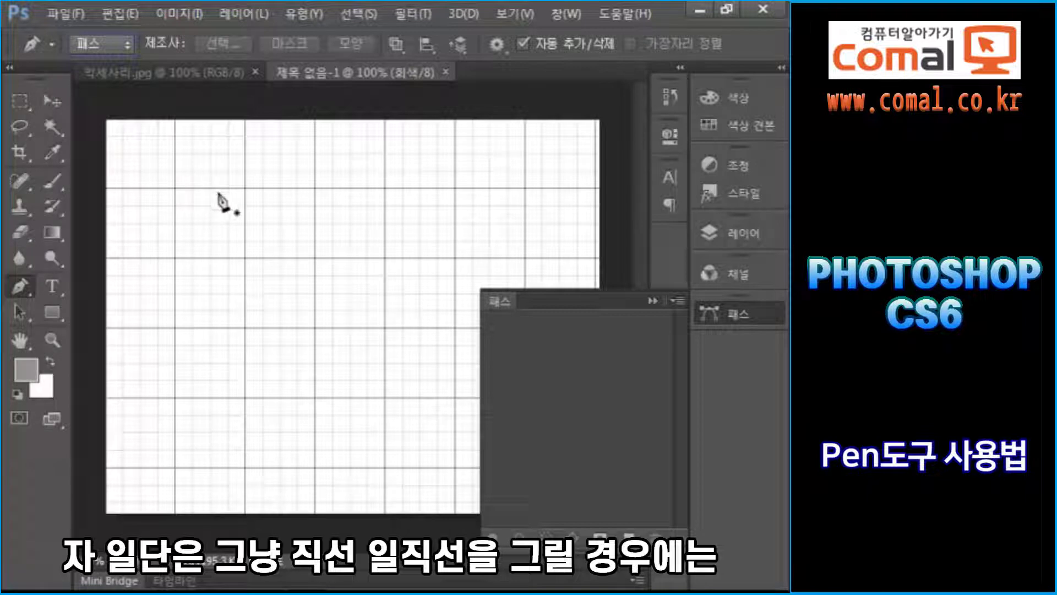
Step: Draw a closed five-point path with straight segments in the canvas's upper-left area, forming a pentagon that points right
click(174, 155)
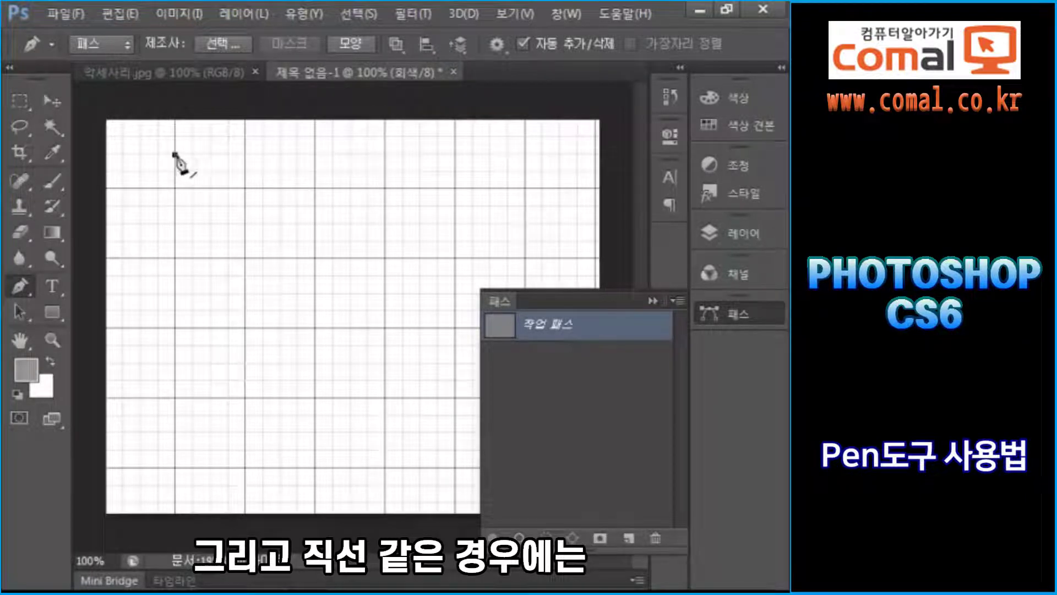
click(281, 155)
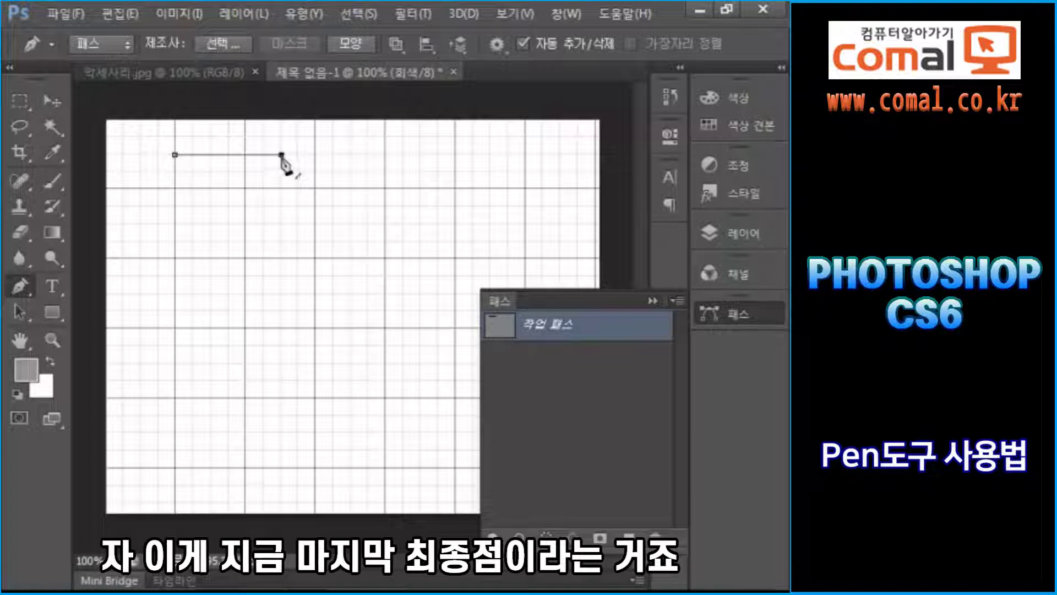
click(331, 206)
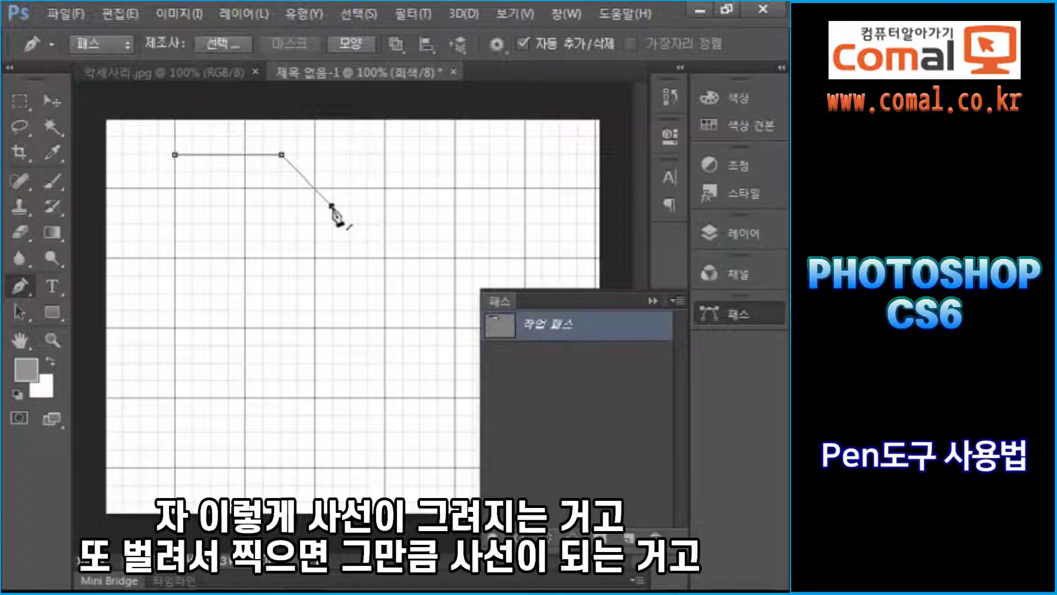
click(278, 259)
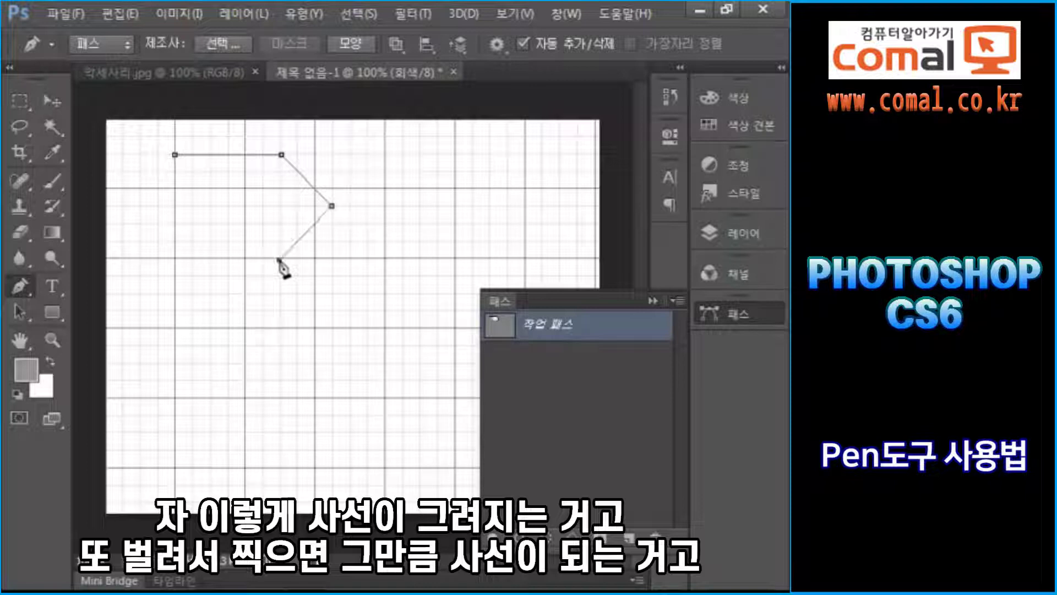
click(176, 258)
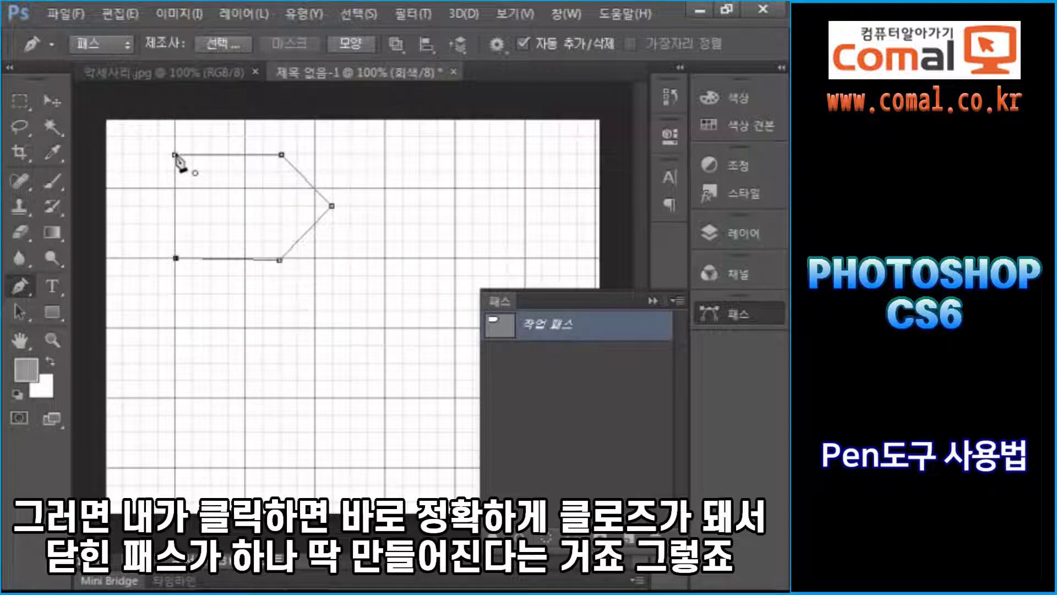
click(175, 155)
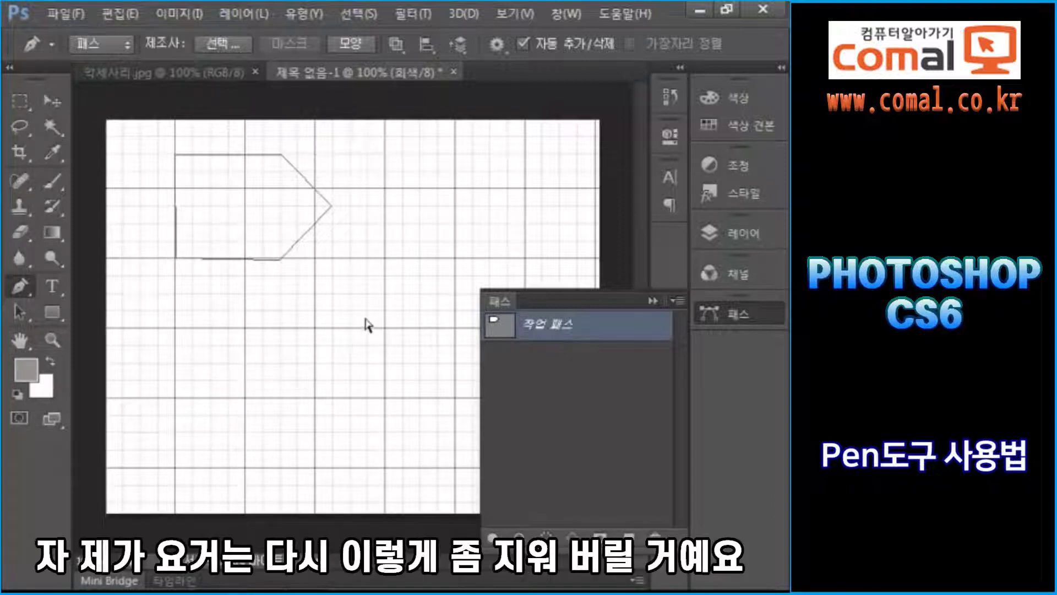
Step: Revert the document history to the newly created state (새로 만들기), removing the five-sided path
key(ctrl+z)
key(ctrl+z)
key(ctrl+z)
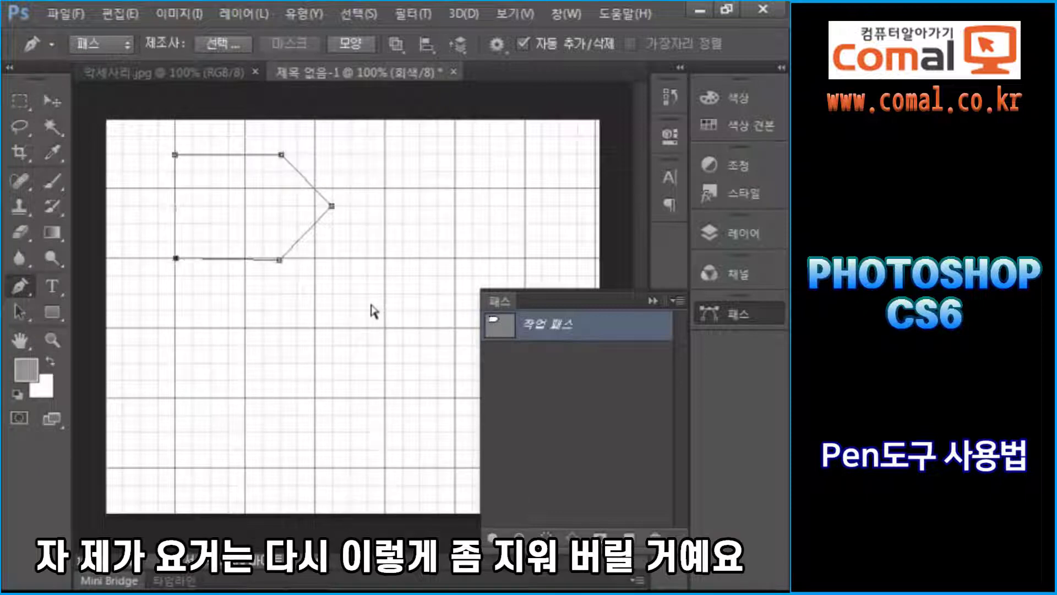
click(671, 96)
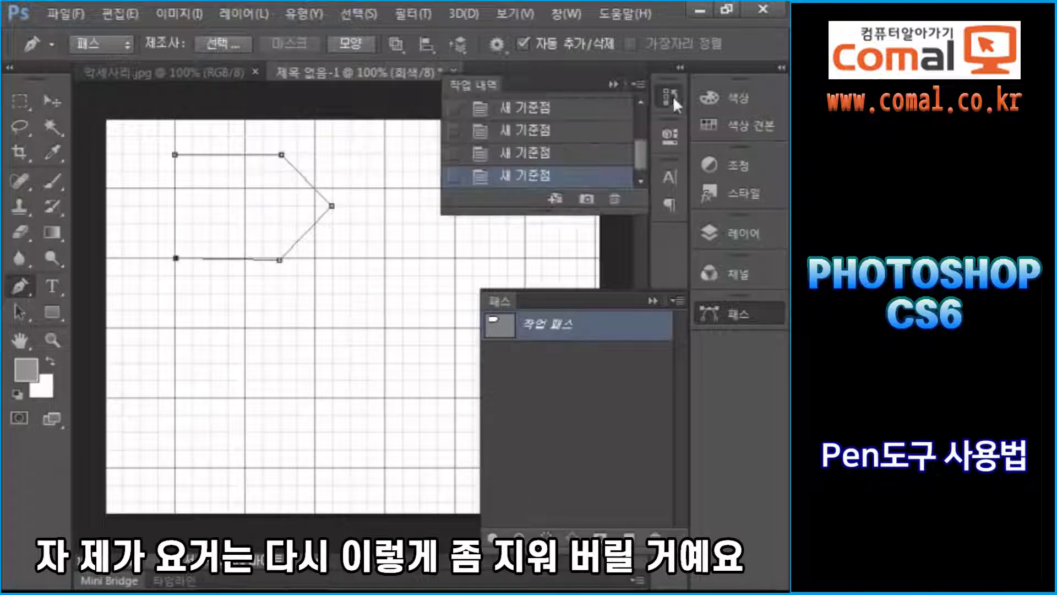
drag(642, 154, 642, 138)
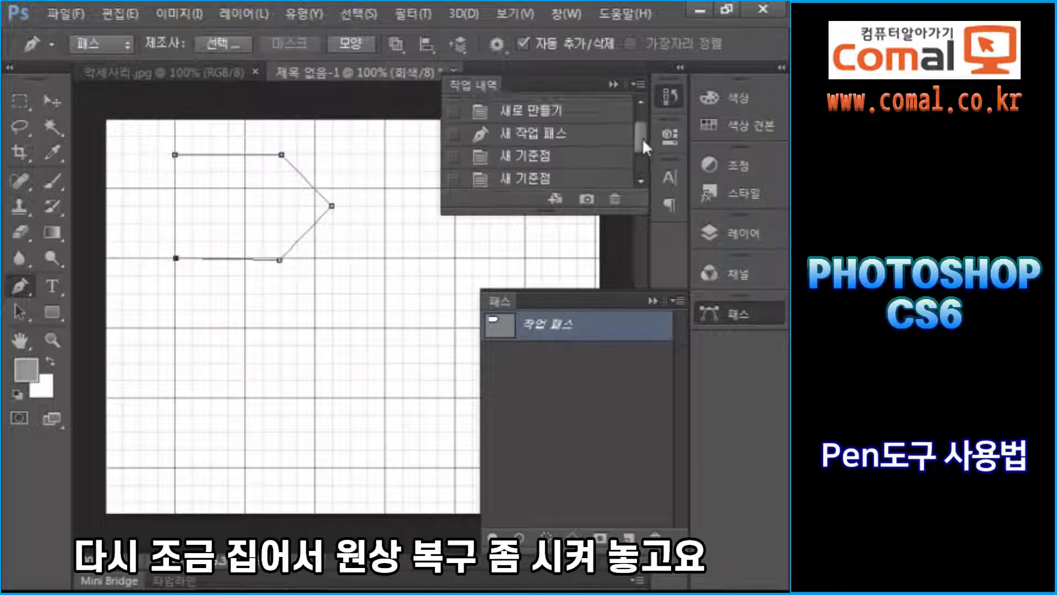
click(579, 142)
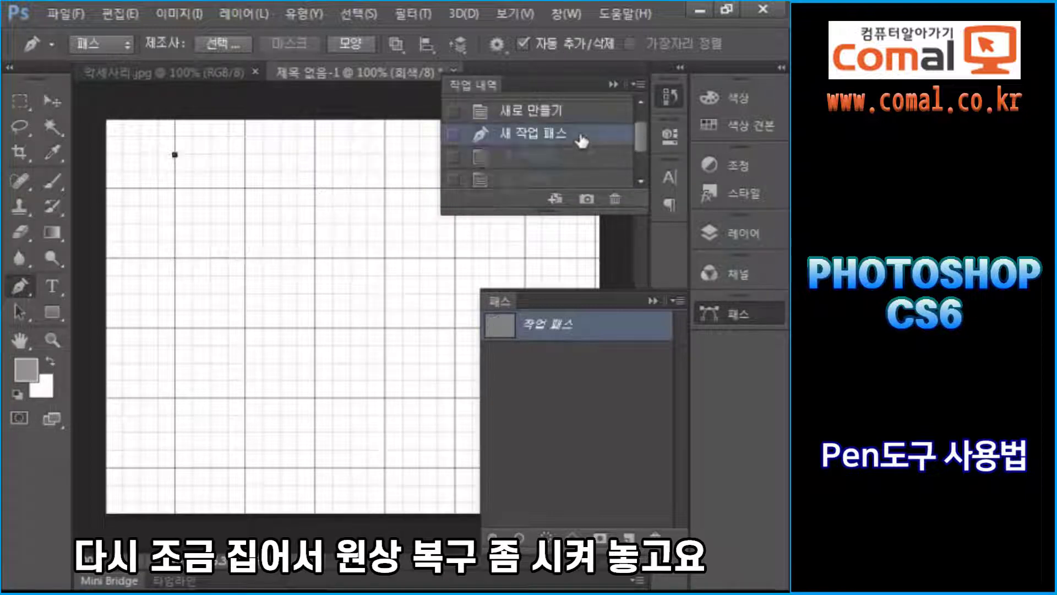
click(579, 110)
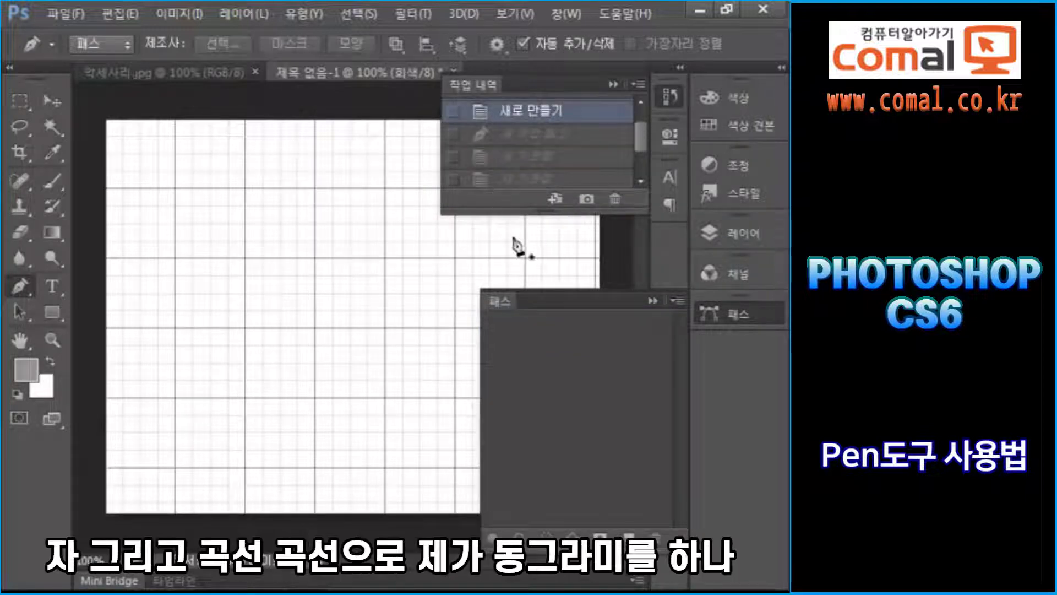
click(612, 84)
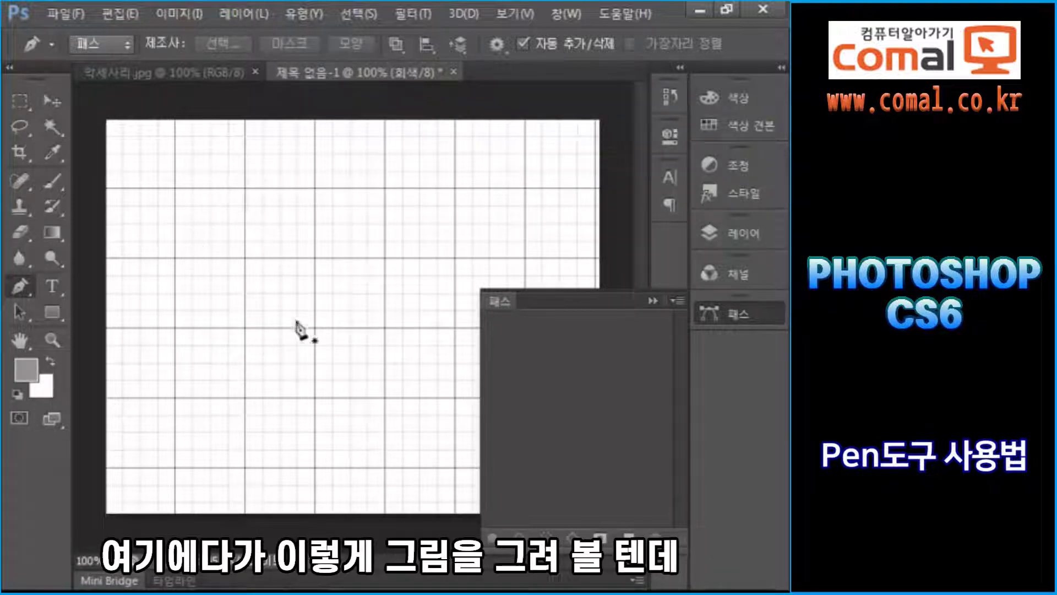
Step: Draw a closed circular path two major grid squares wide in the canvas's upper-left area, using four anchor points with horizontal direction handles at its top and bottom
click(175, 259)
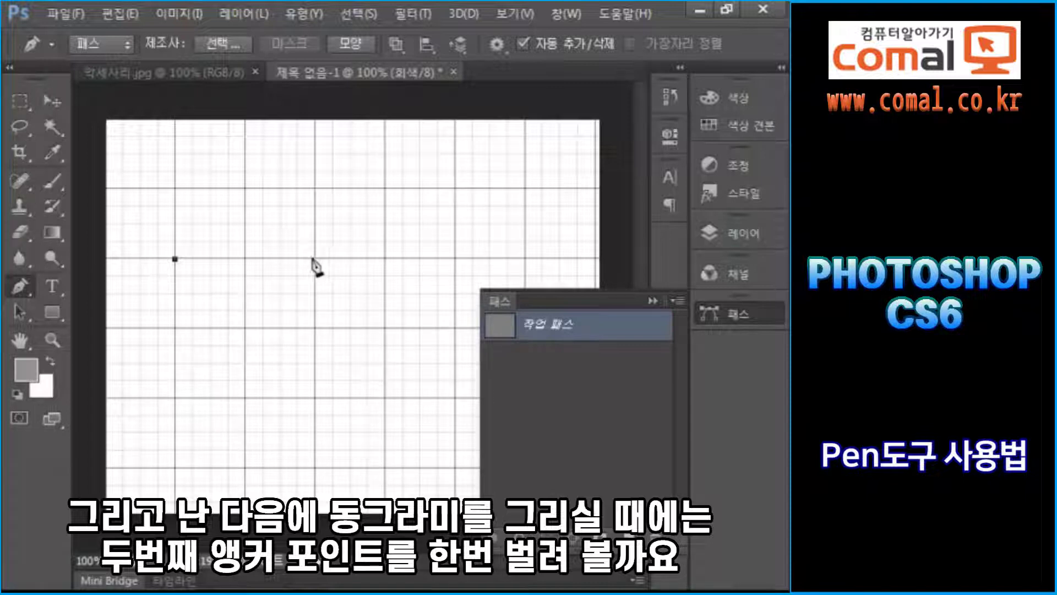
click(245, 188)
drag(246, 188, 321, 188)
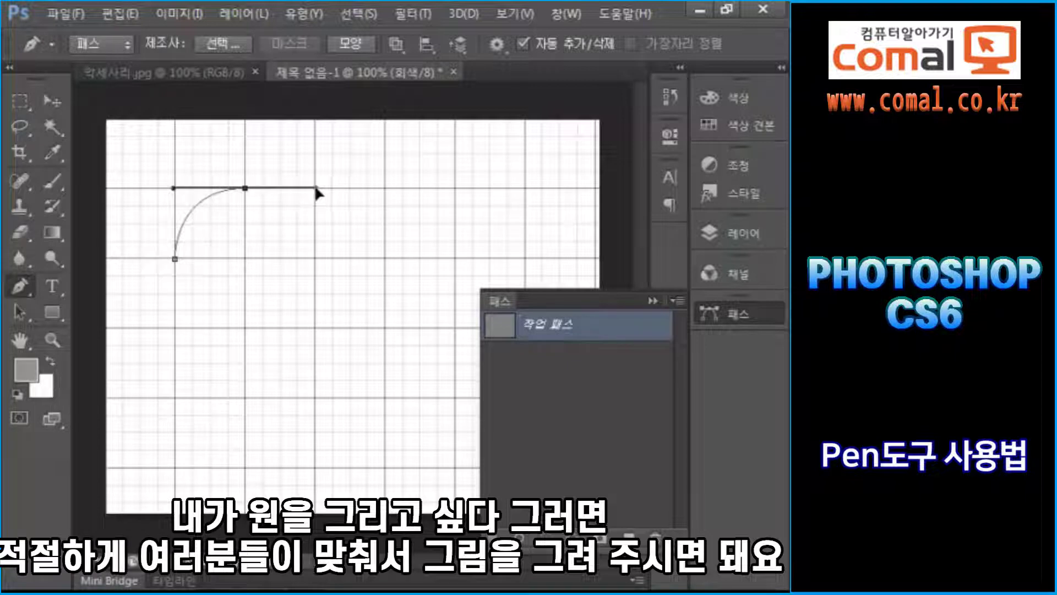
mouse_move(318, 192)
mouse_down()
mouse_move(292, 264)
mouse_move(316, 217)
mouse_move(316, 190)
mouse_up()
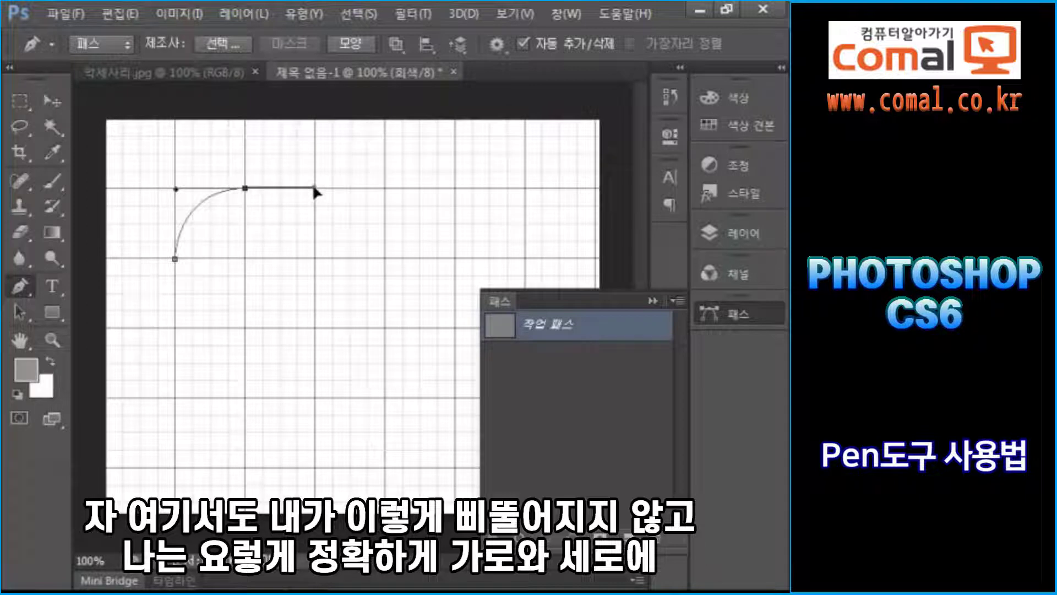
mouse_move(313, 188)
mouse_down()
mouse_move(287, 189)
mouse_move(313, 188)
mouse_up()
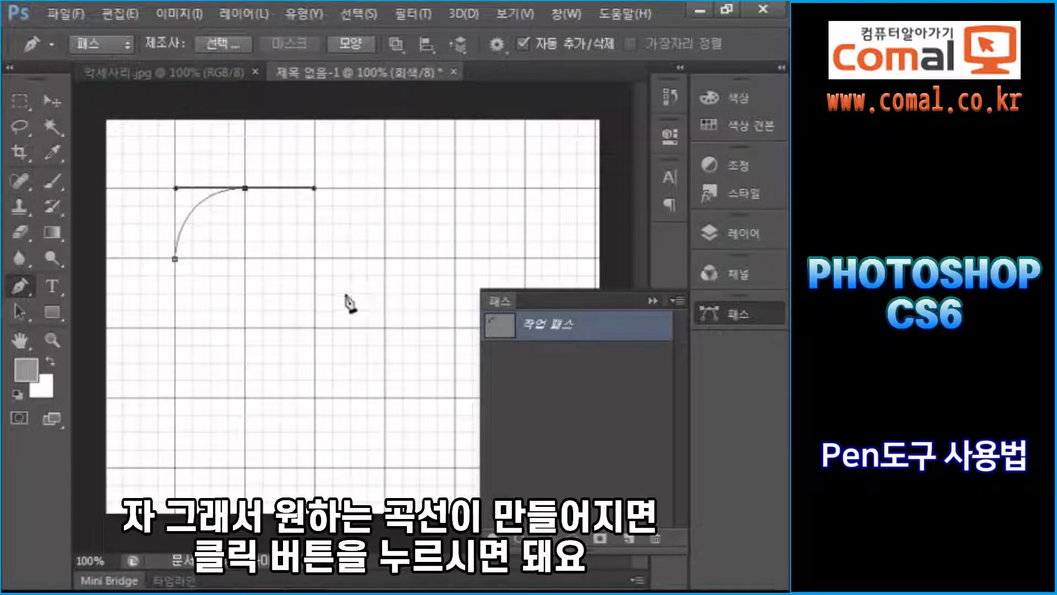
click(314, 259)
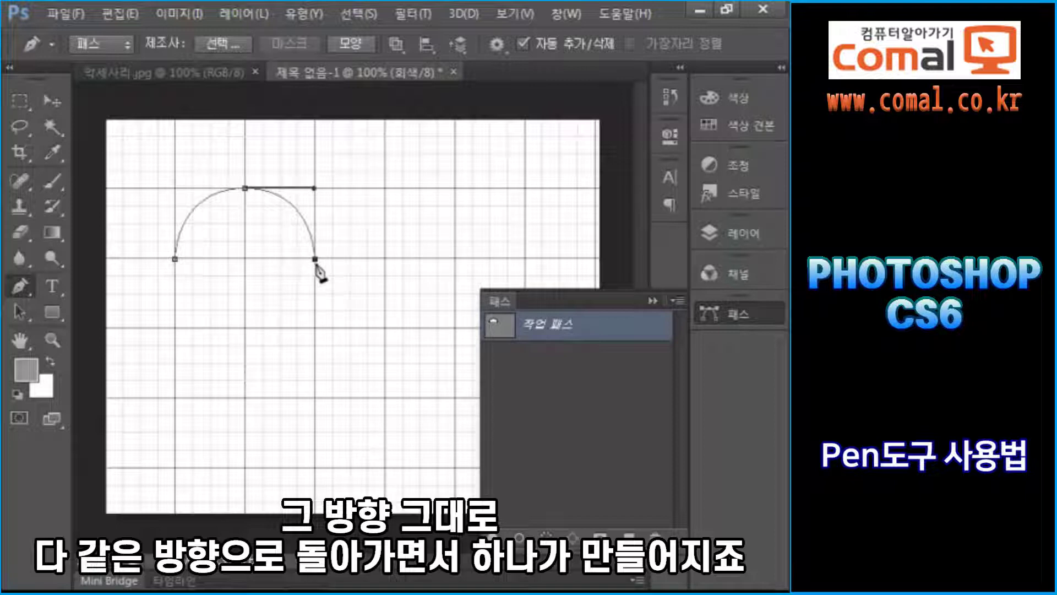
click(245, 329)
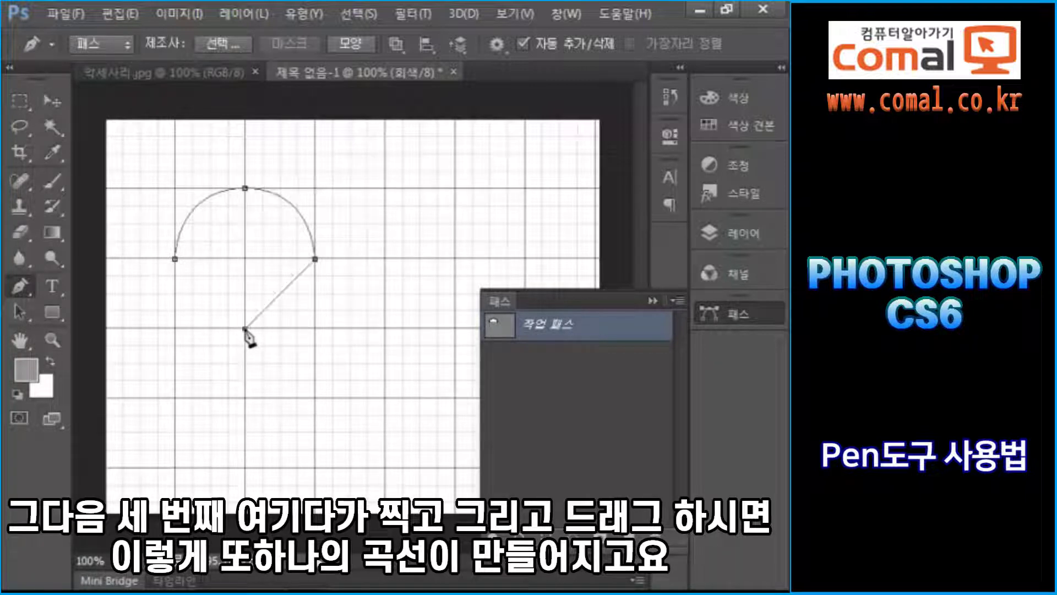
drag(245, 329, 169, 329)
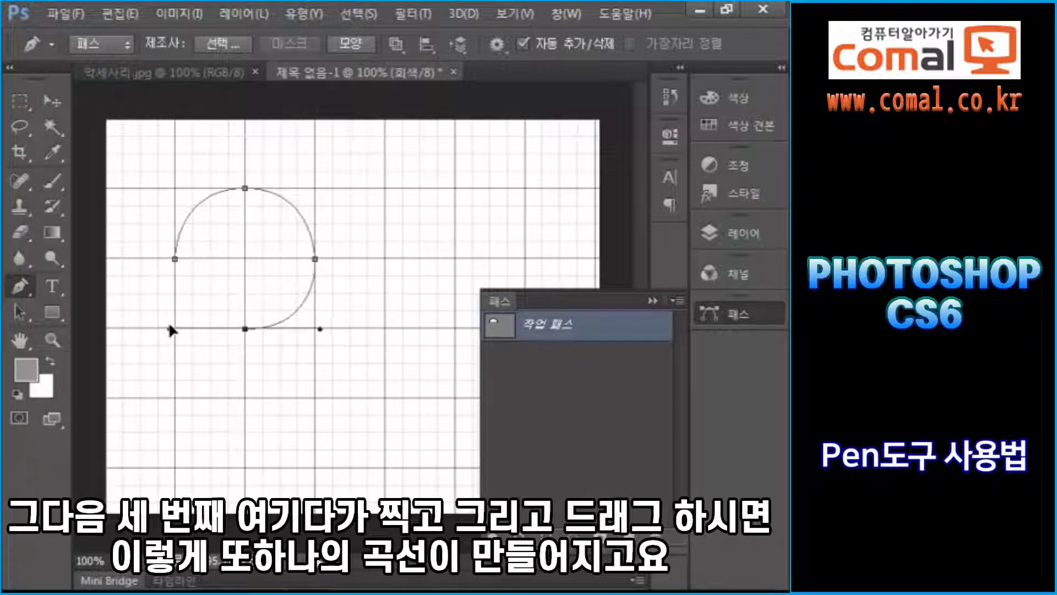
click(175, 260)
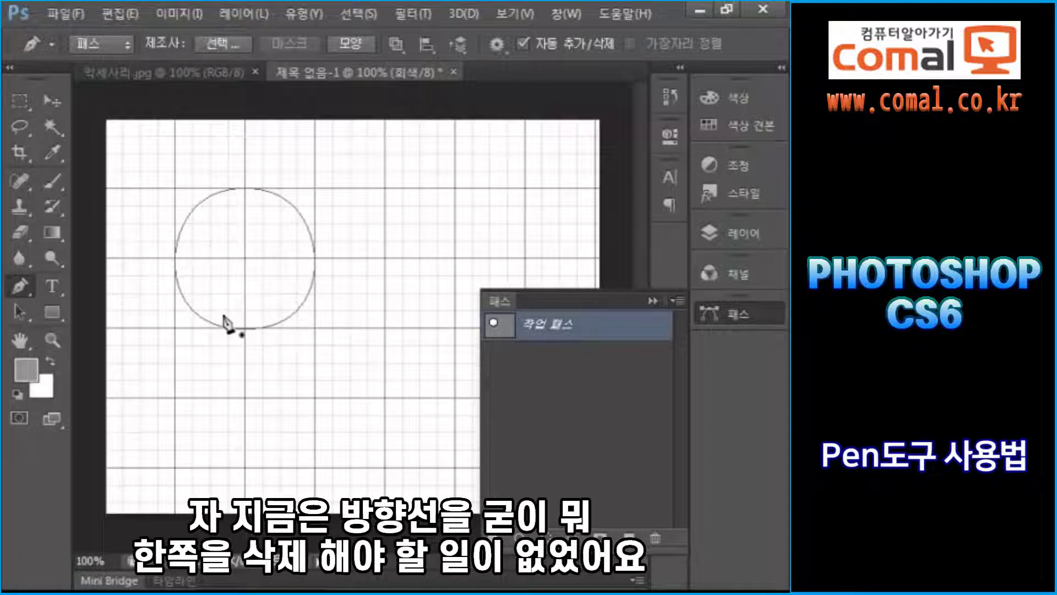
Step: Draw an open wavy path of three arcs below the circle, spacing anchor points three small grid cells apart, and undo the extra fourth arc
click(122, 397)
drag(188, 414, 203, 454)
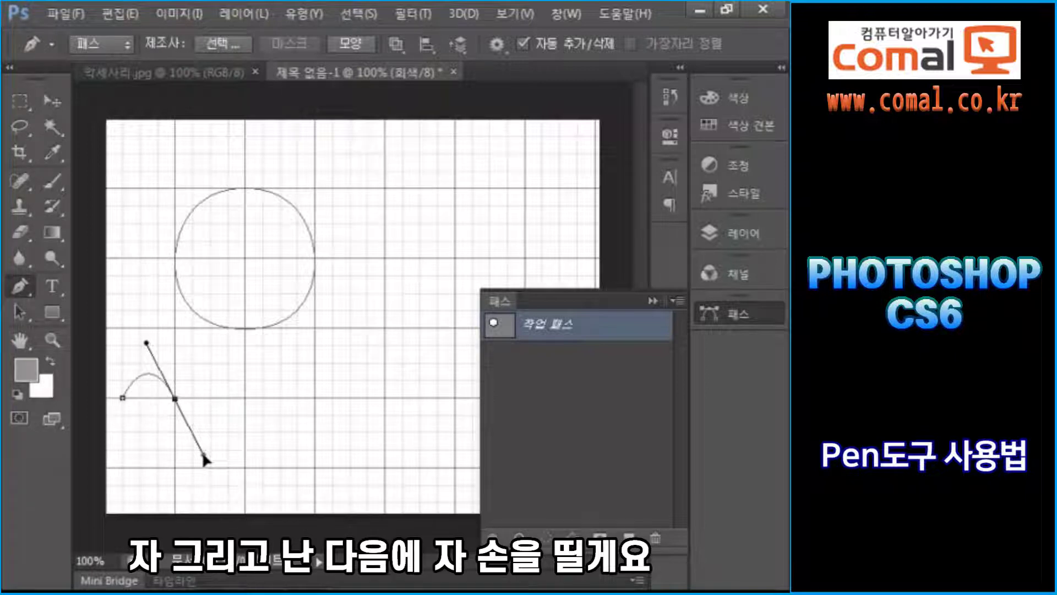
drag(203, 455, 204, 456)
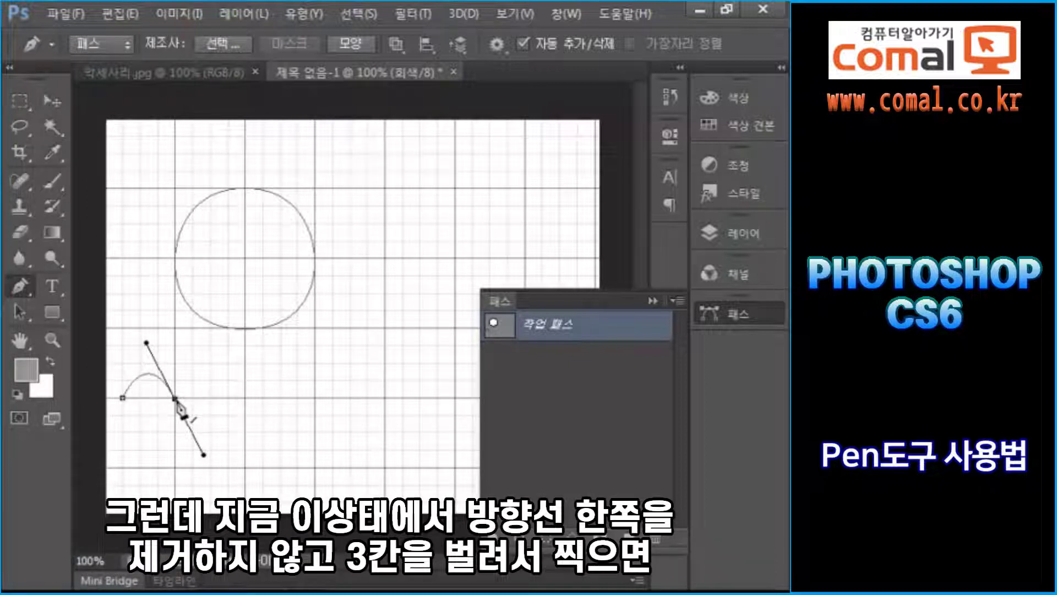
click(228, 397)
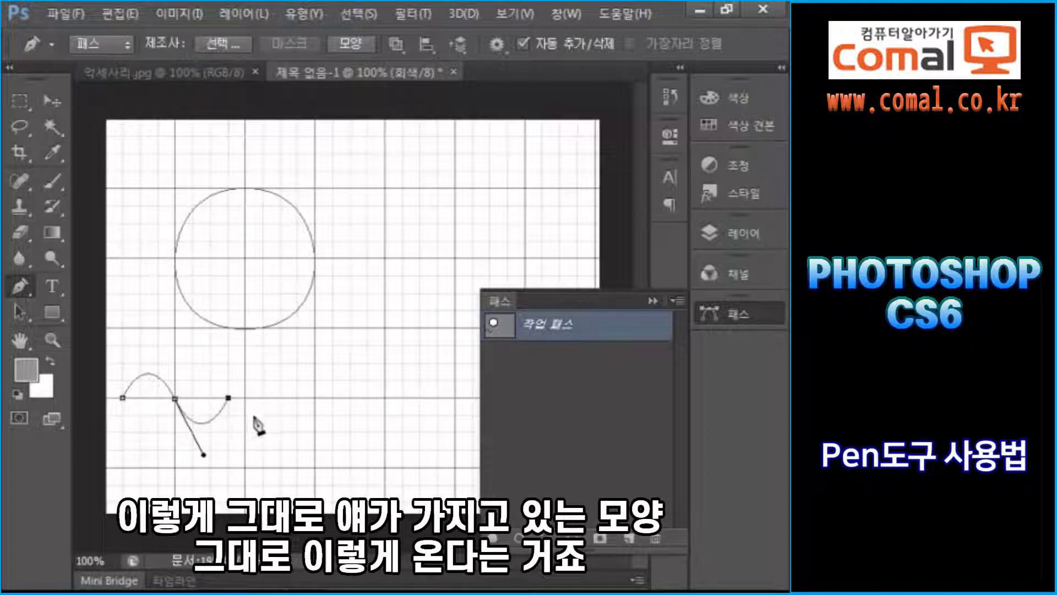
drag(281, 399, 310, 466)
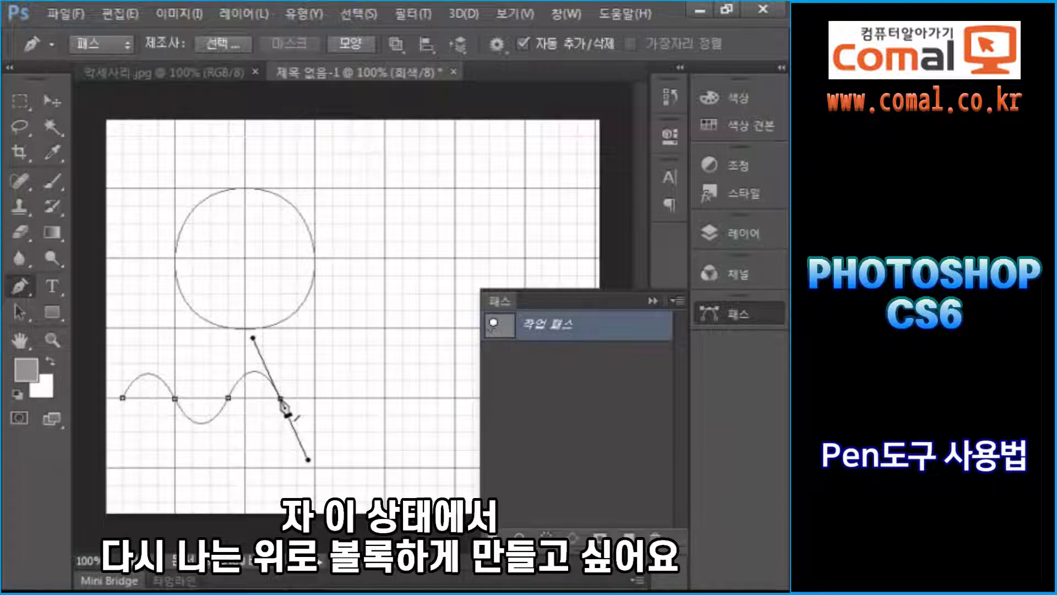
click(333, 398)
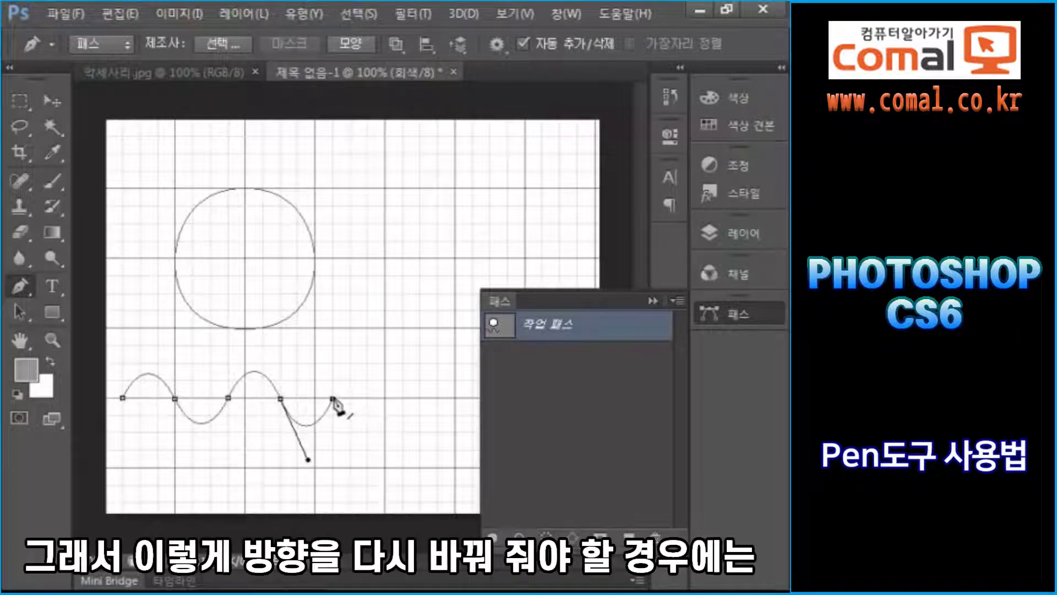
key(ctrl+z)
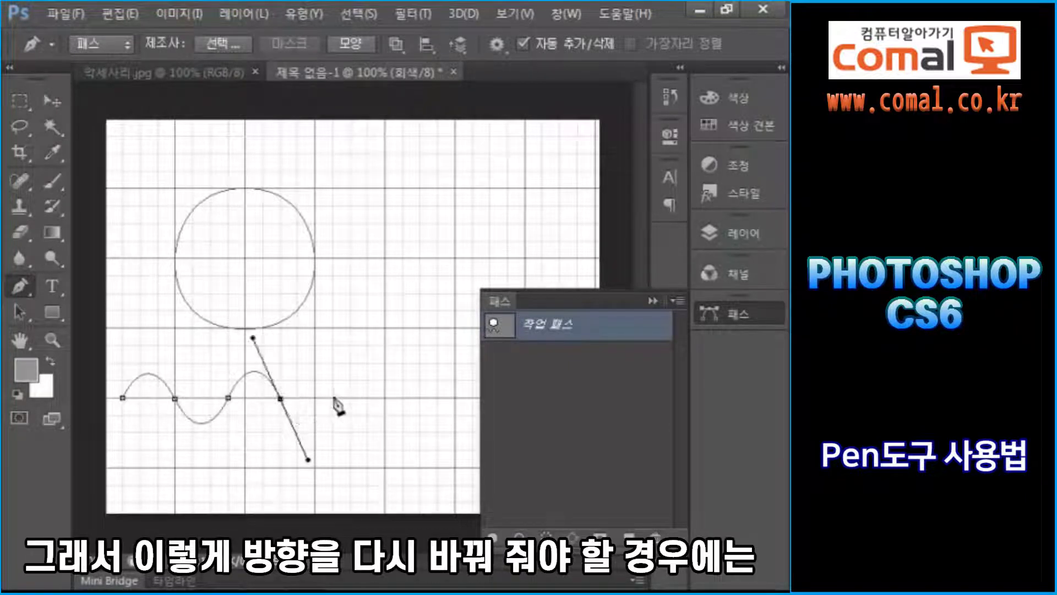
Step: Extend the wavy path with three more upward arcs, spacing points three small grid cells apart and removing each outgoing direction handle before continuing
alt+click(281, 399)
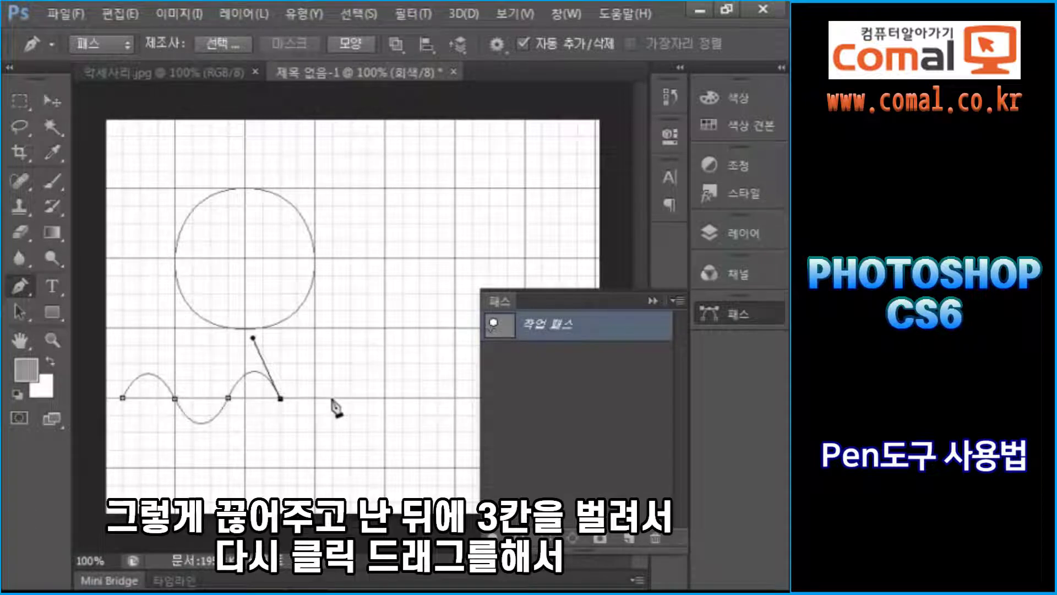
drag(332, 397, 361, 460)
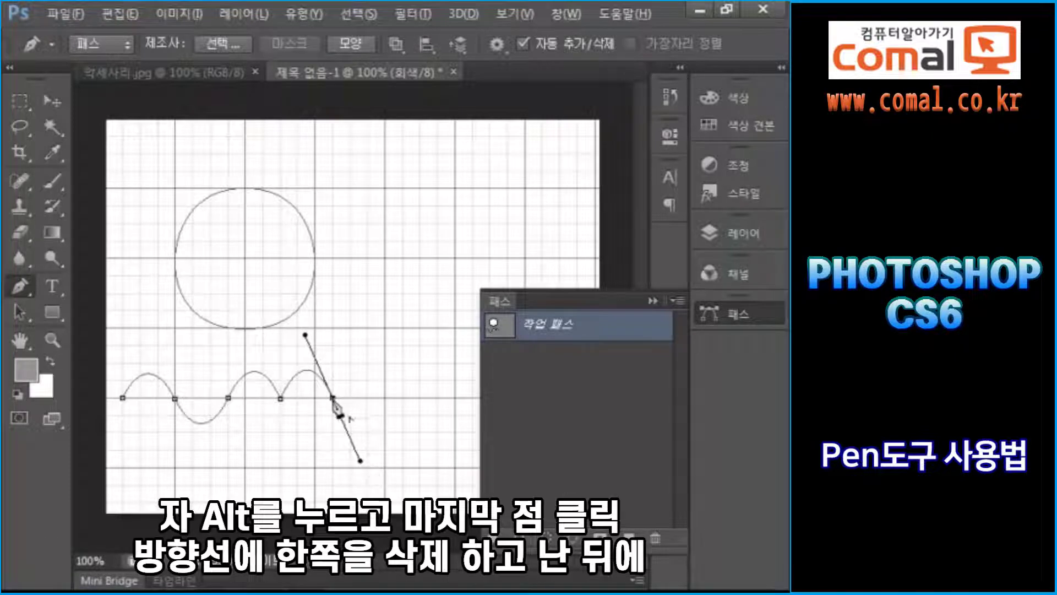
alt+click(333, 398)
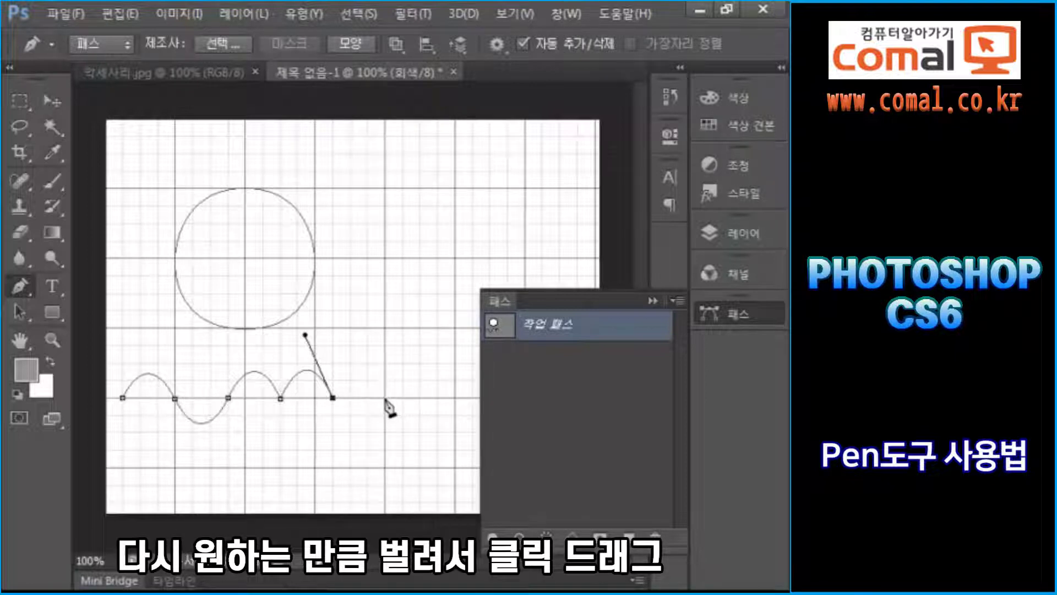
drag(386, 398, 413, 464)
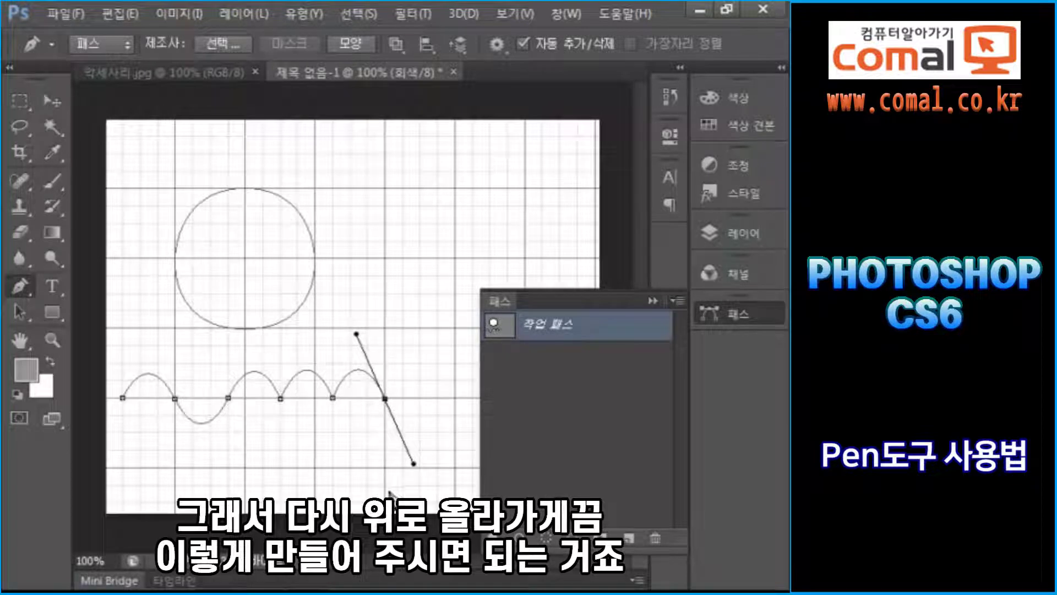
alt+click(386, 400)
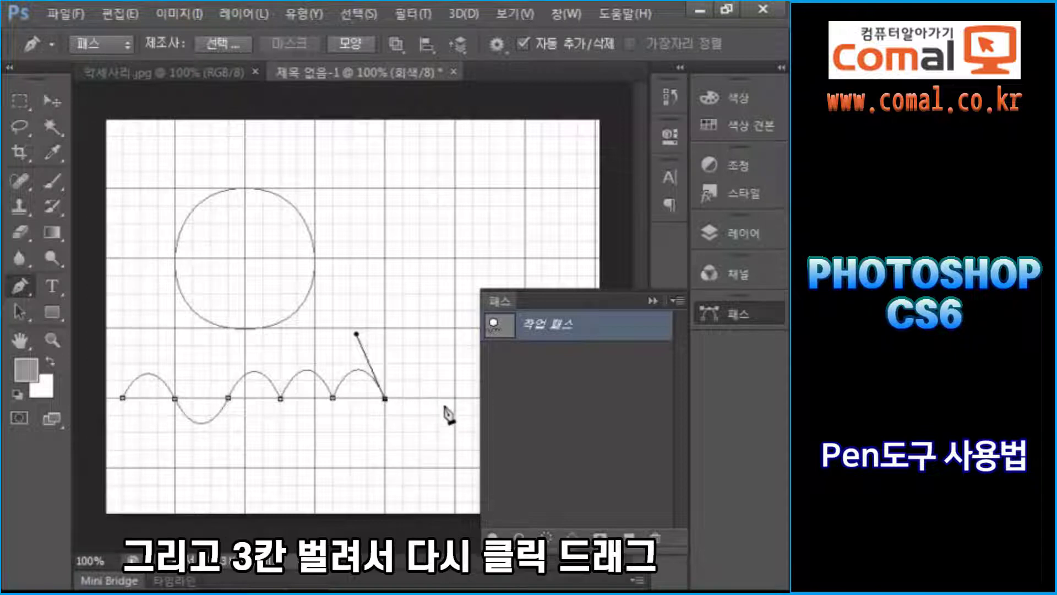
drag(437, 397, 465, 462)
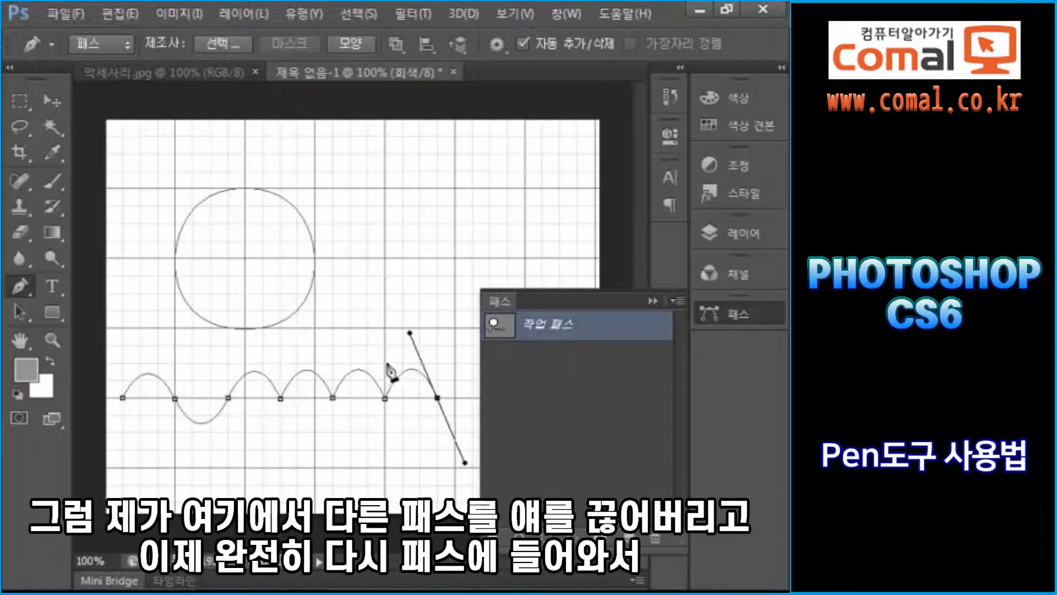
Step: Reselect the Pen tool, try to start a separate drawing in the canvas's upper-right area, and undo the added anchor point
click(53, 100)
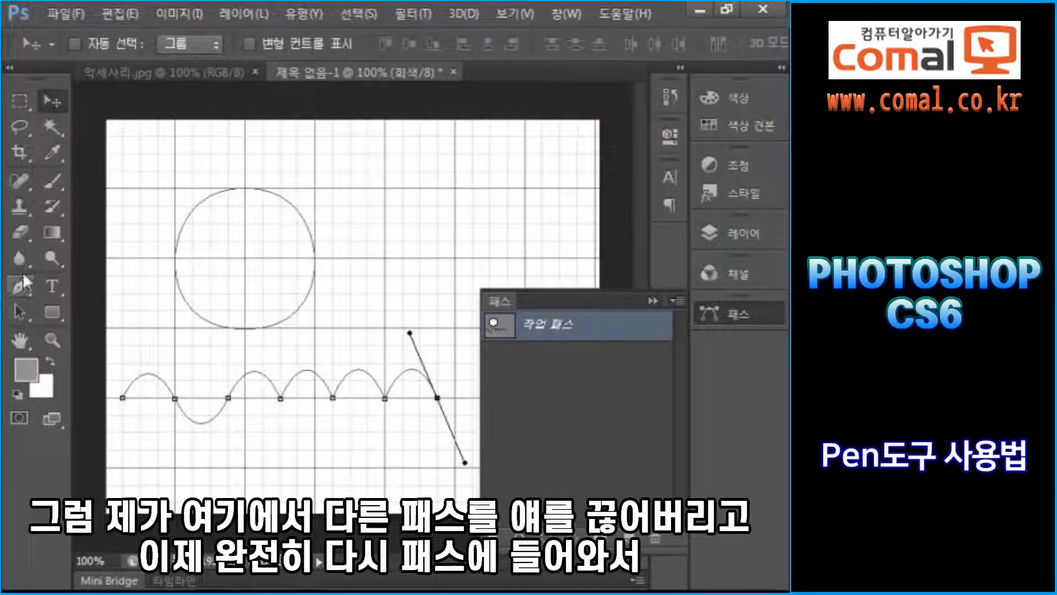
click(20, 291)
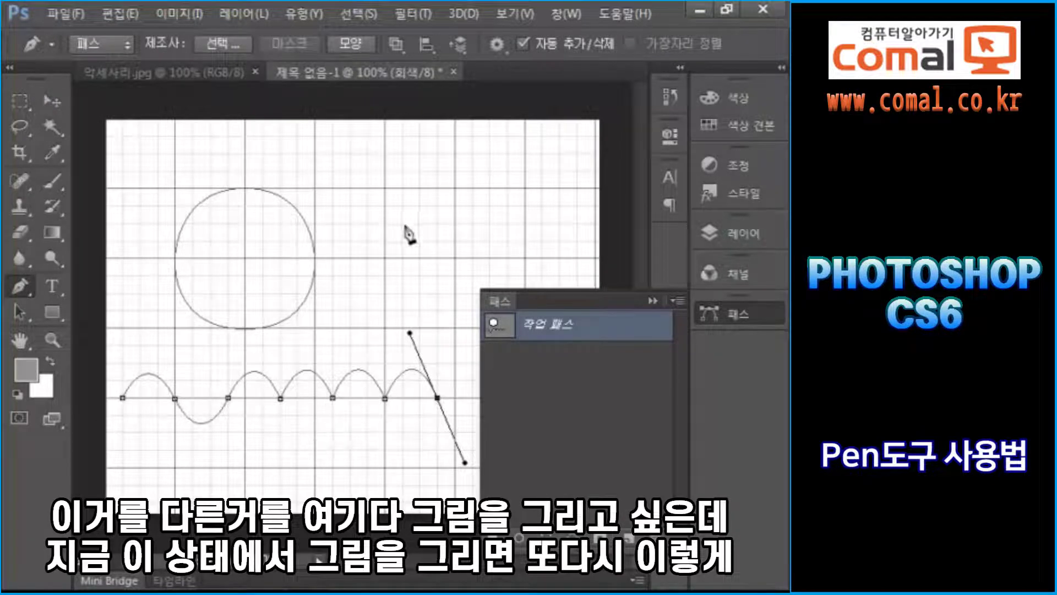
click(442, 203)
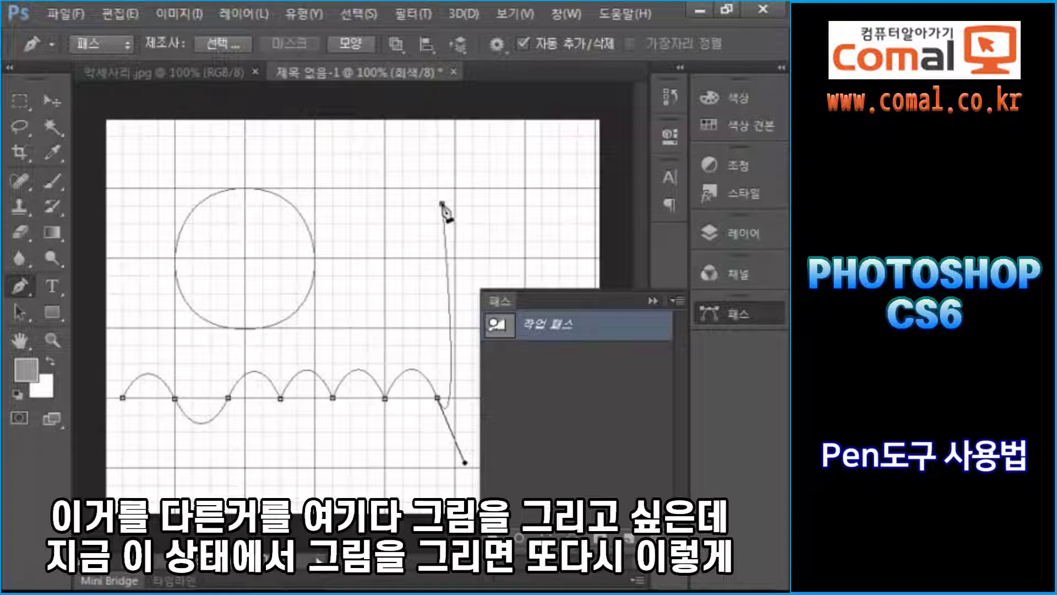
key(ctrl+z)
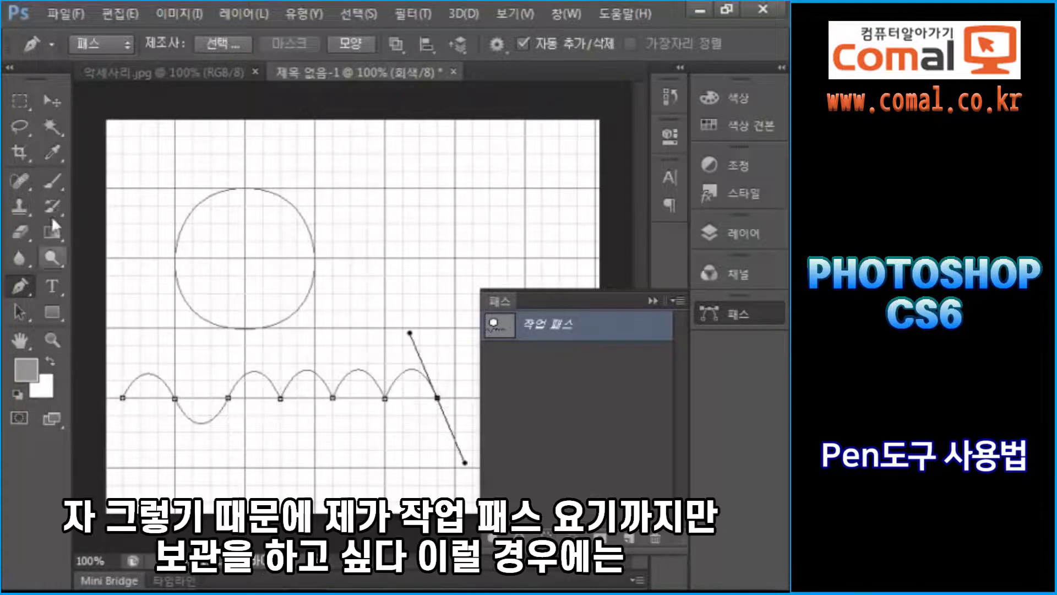
Step: Save the work path containing the circle and wave under the name 패스 1
click(52, 101)
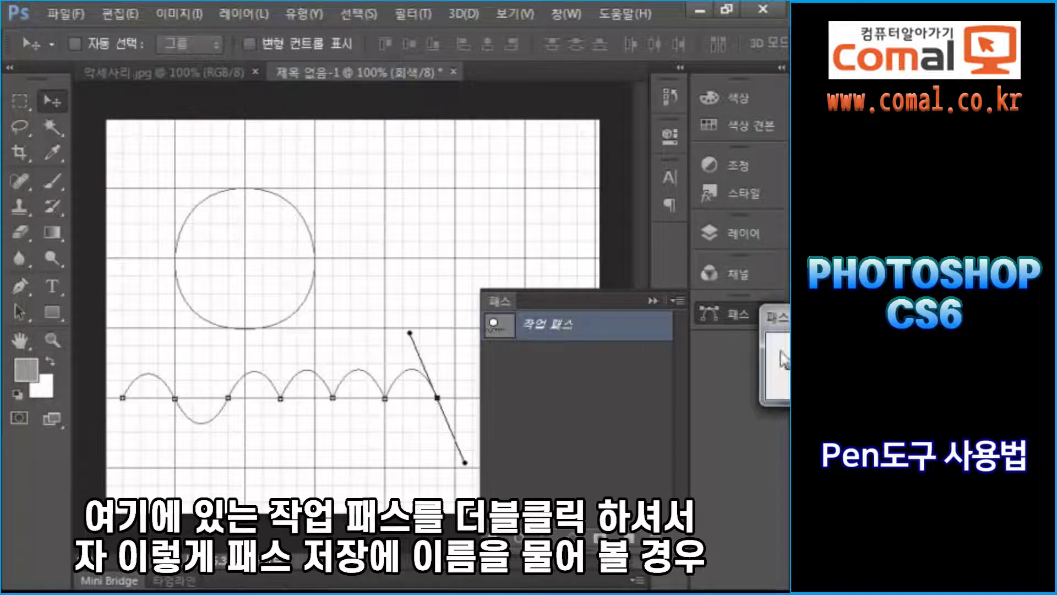
double_click(562, 331)
drag(298, 217, 280, 190)
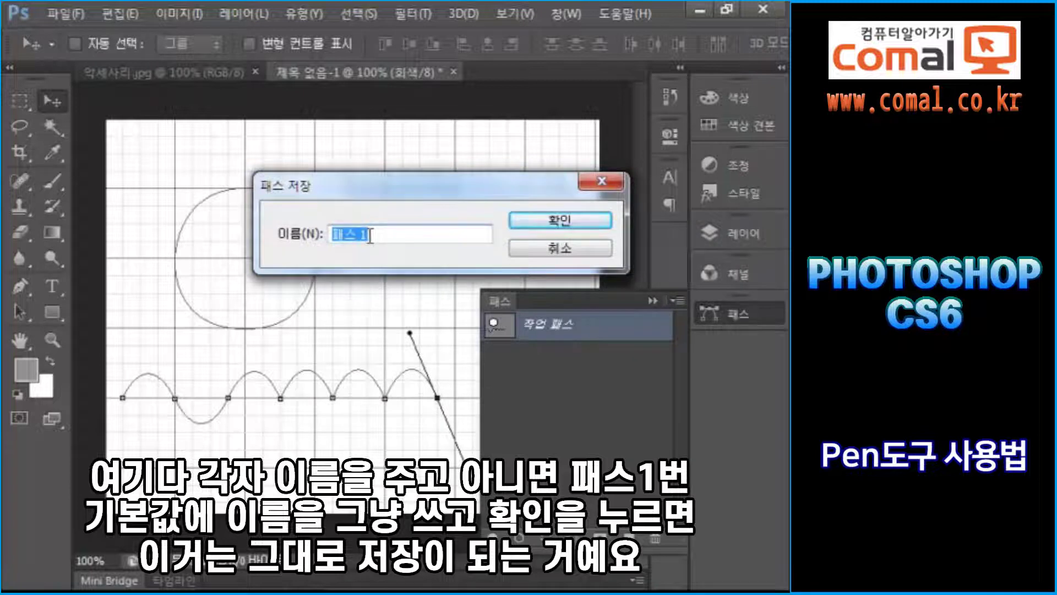
click(587, 218)
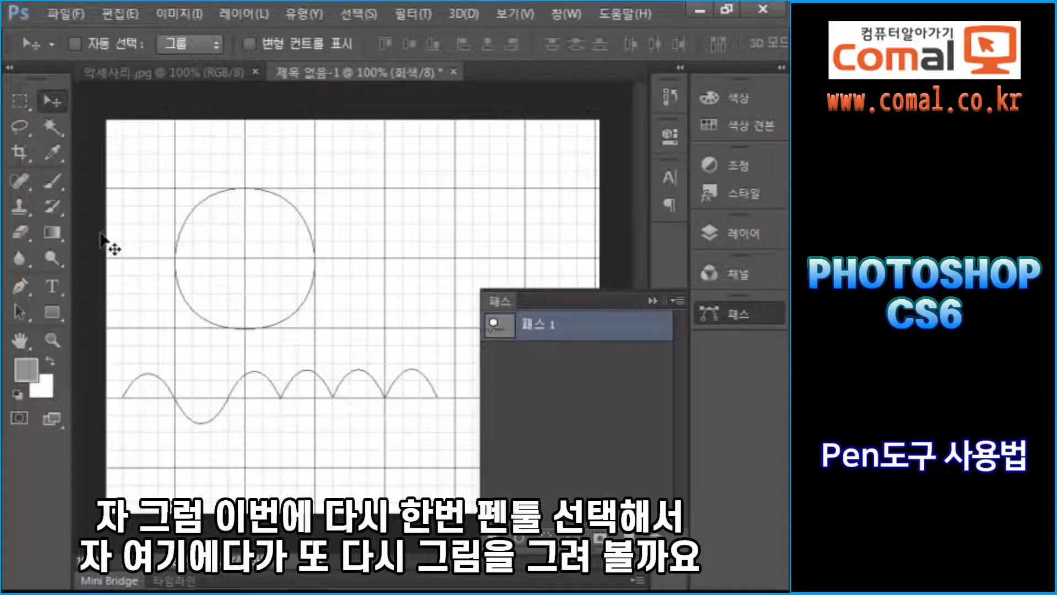
Step: Draw a five-point zigzag of straight segments with two peaks in the canvas's upper-right area using the Pen tool
click(21, 286)
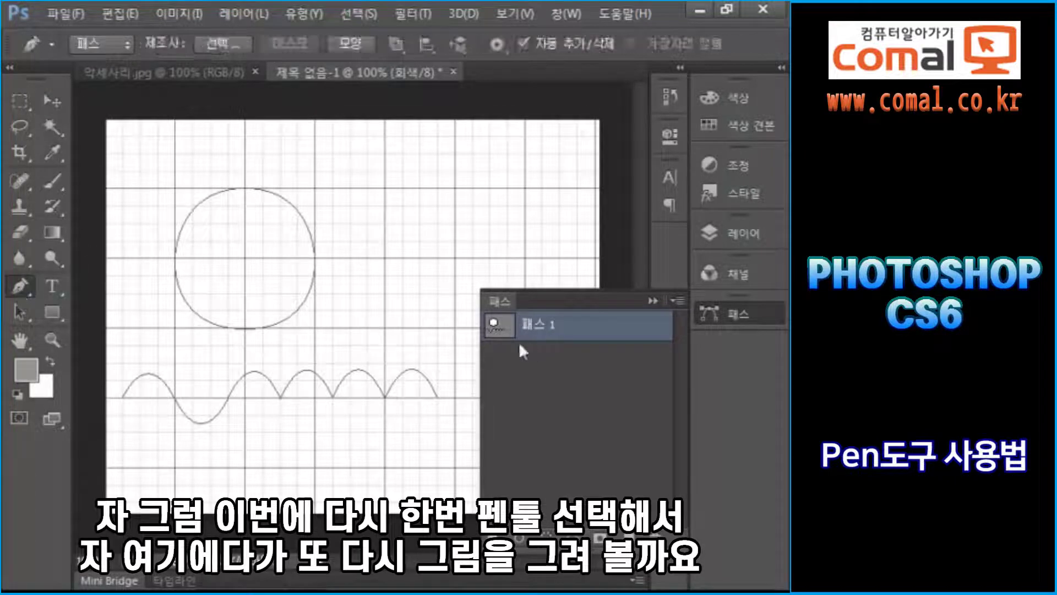
click(367, 207)
click(403, 153)
click(437, 206)
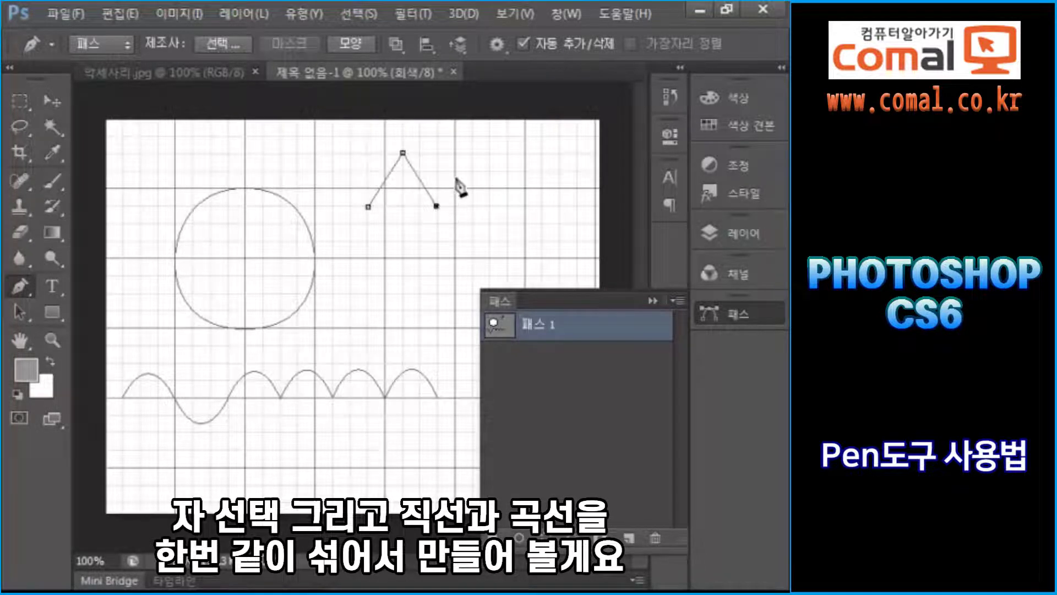
click(472, 153)
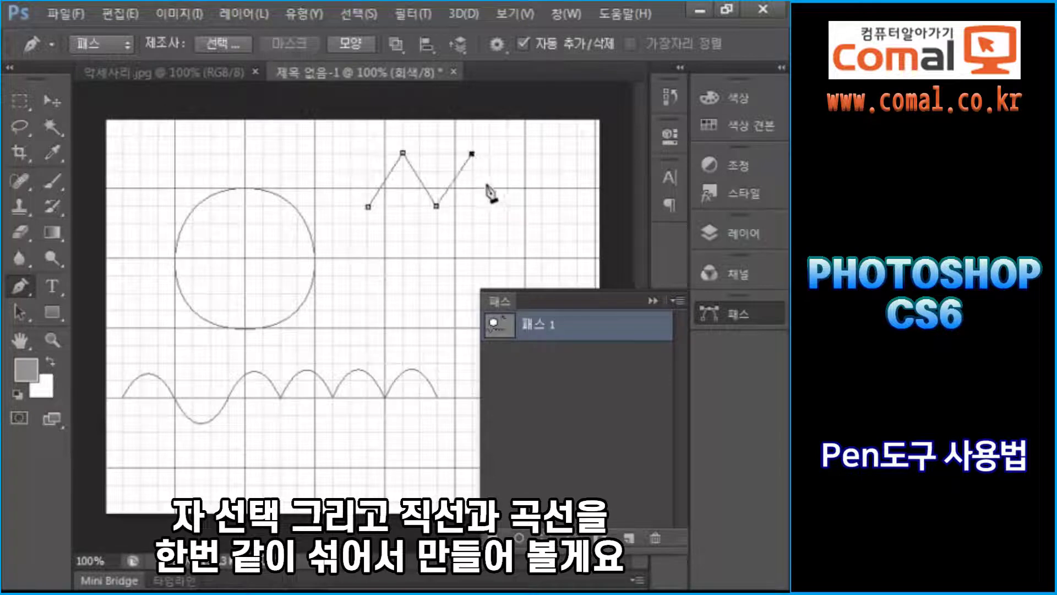
click(507, 207)
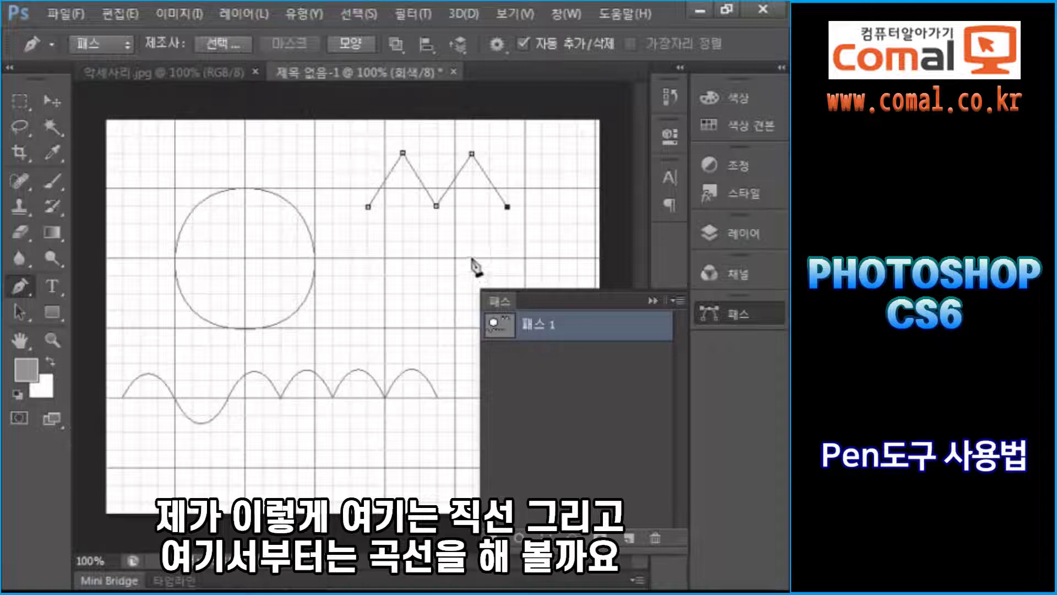
Step: Close the zigzag with two downward-bulging arcs beneath its peaks, removing each arc's outgoing direction handle before continuing
click(436, 206)
key(ctrl+z)
drag(437, 207, 391, 143)
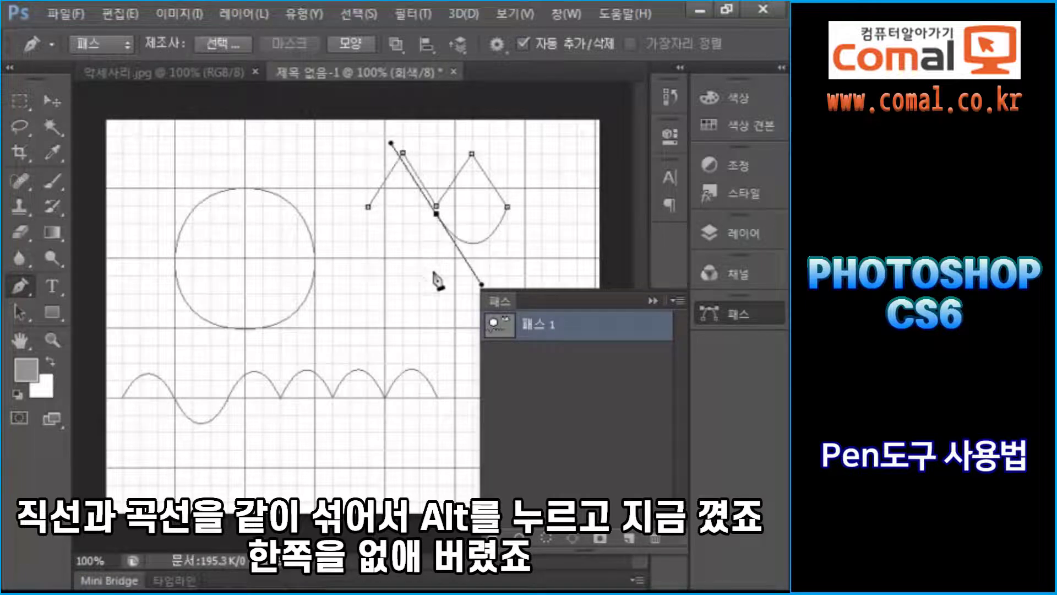
alt+click(436, 214)
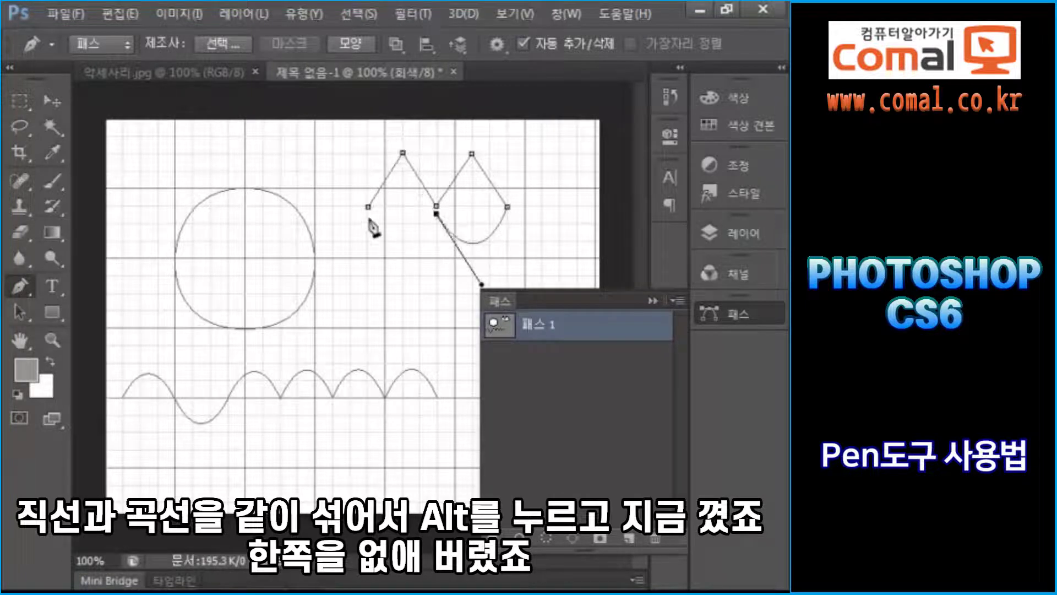
drag(368, 213, 328, 138)
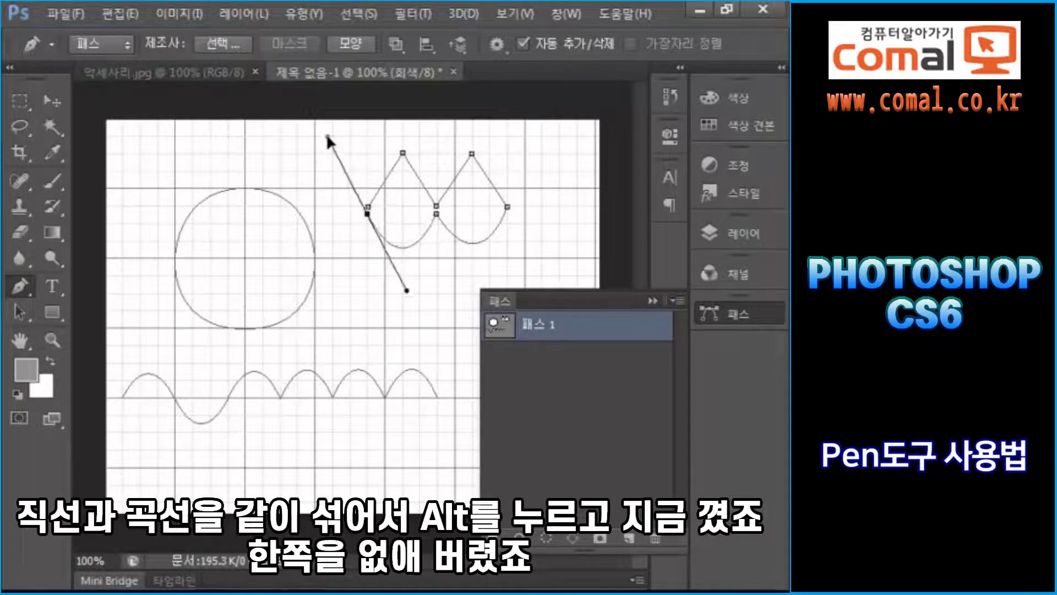
click(369, 210)
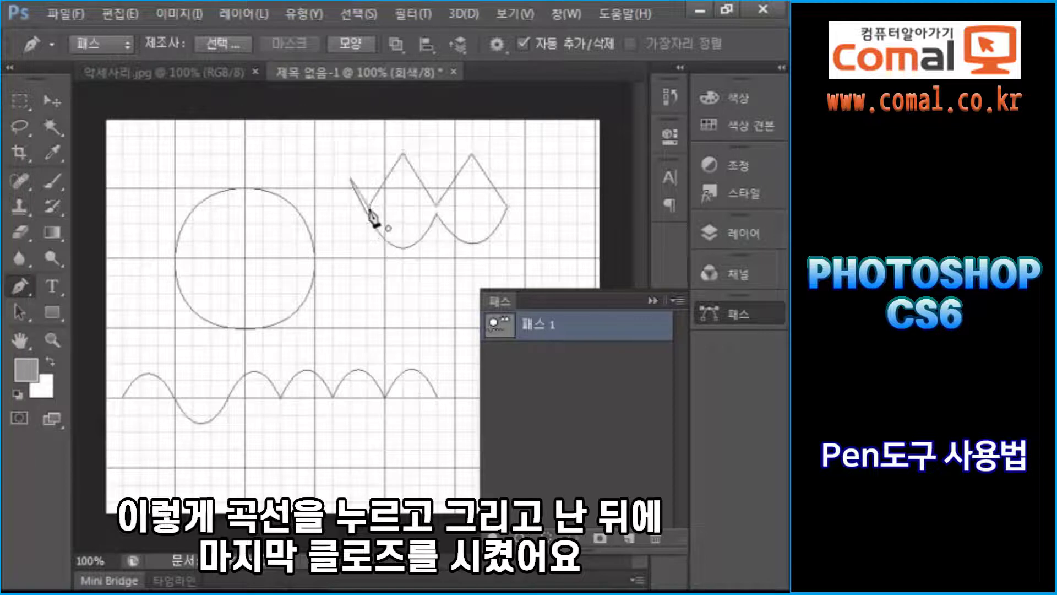
key(ctrl+z)
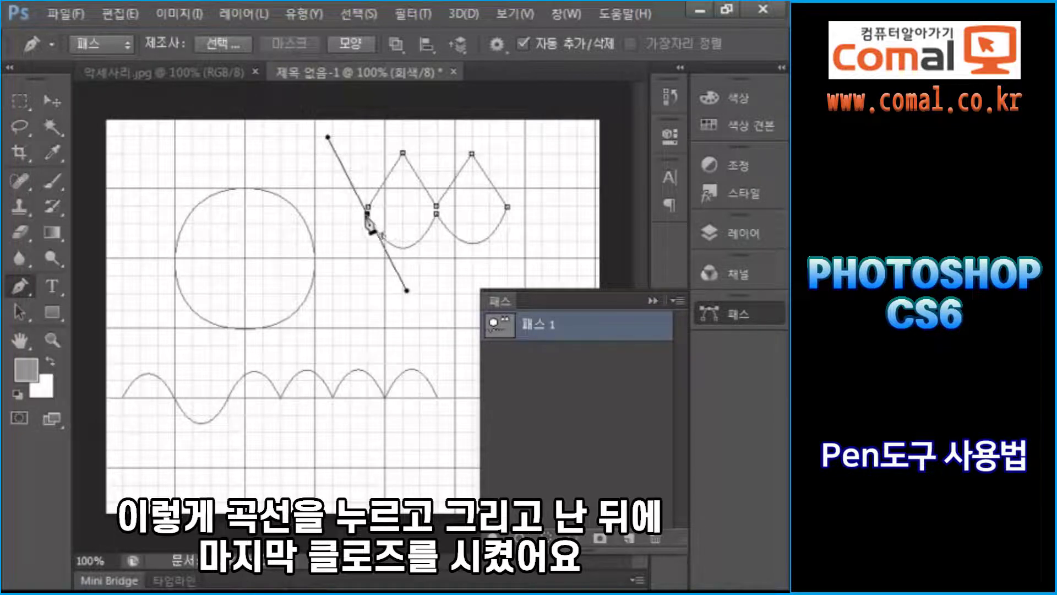
alt+click(367, 213)
click(369, 208)
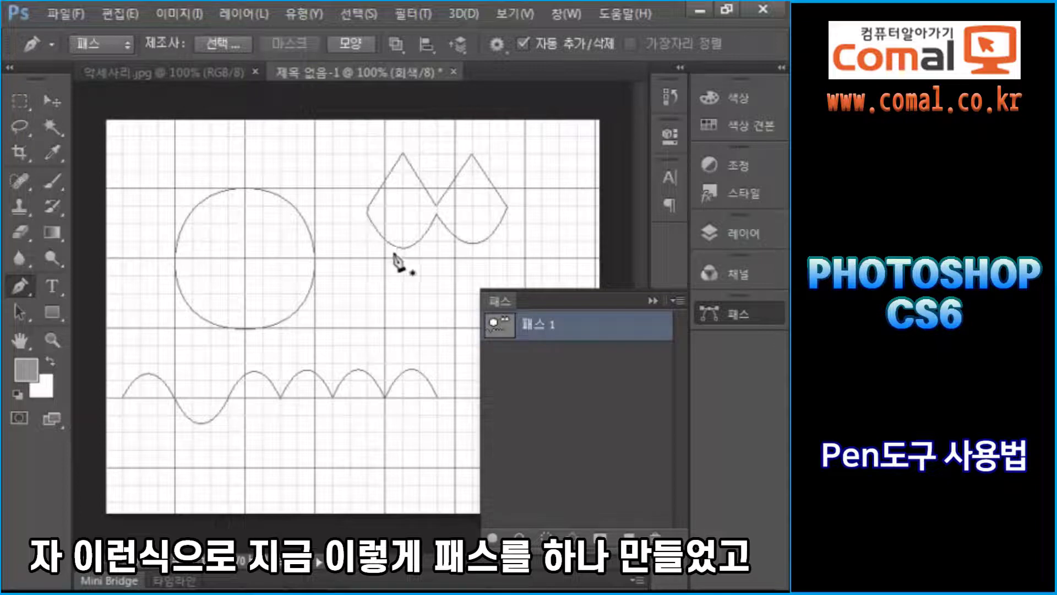
Step: Collapse the Paths panel and draw two closed irregular outlines with the Freeform Pen tool, one right of the wave and one below it
click(653, 301)
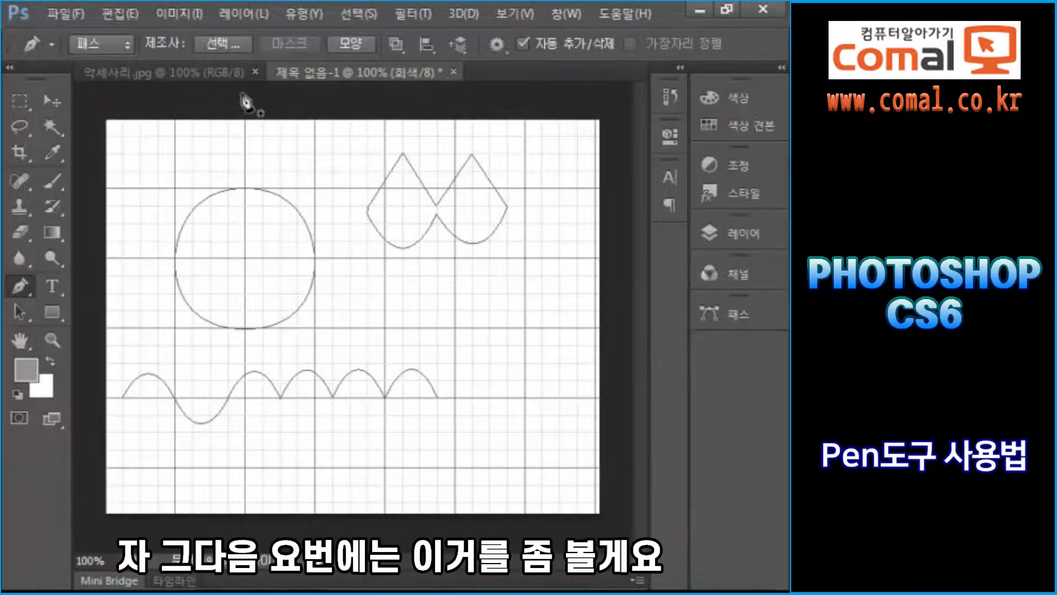
click(21, 288)
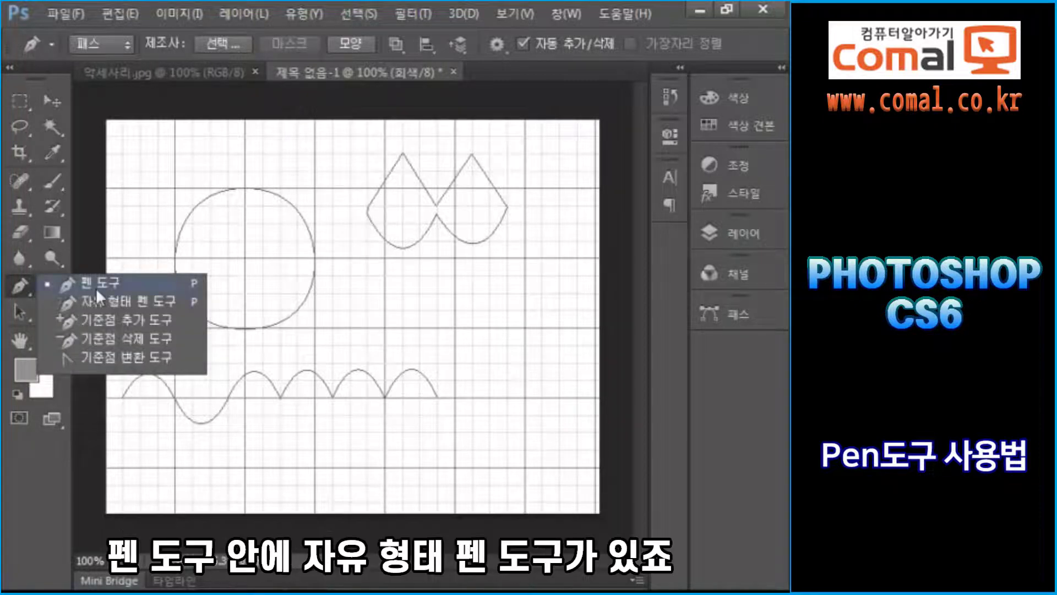
click(134, 302)
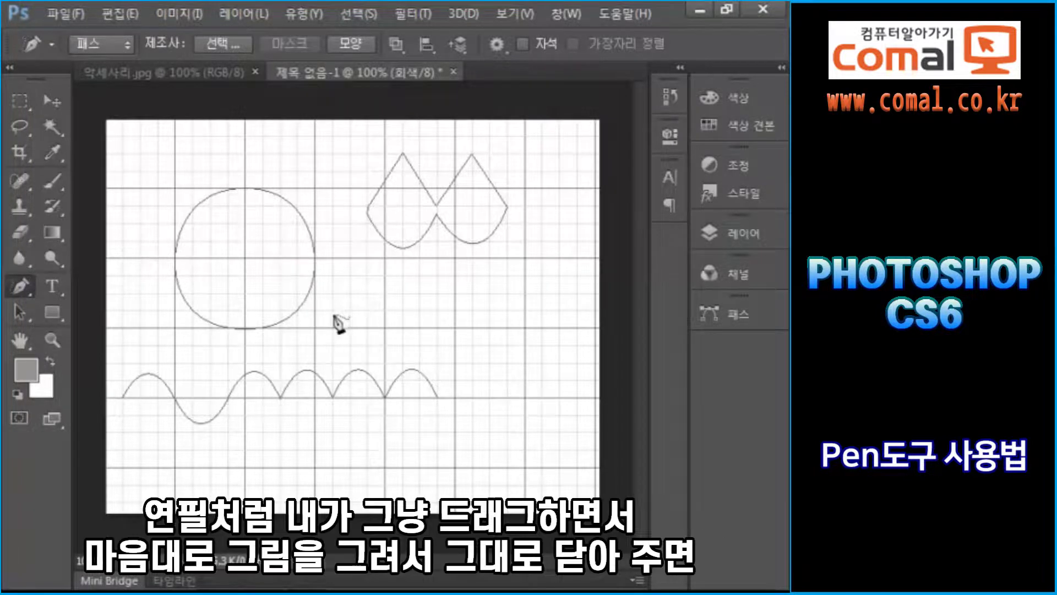
mouse_move(343, 298)
mouse_down()
mouse_move(378, 284)
mouse_move(425, 306)
mouse_move(547, 282)
mouse_move(543, 329)
mouse_move(557, 369)
mouse_move(465, 454)
mouse_move(409, 451)
mouse_move(475, 416)
mouse_move(455, 367)
mouse_move(404, 336)
mouse_move(347, 342)
mouse_move(345, 298)
mouse_up()
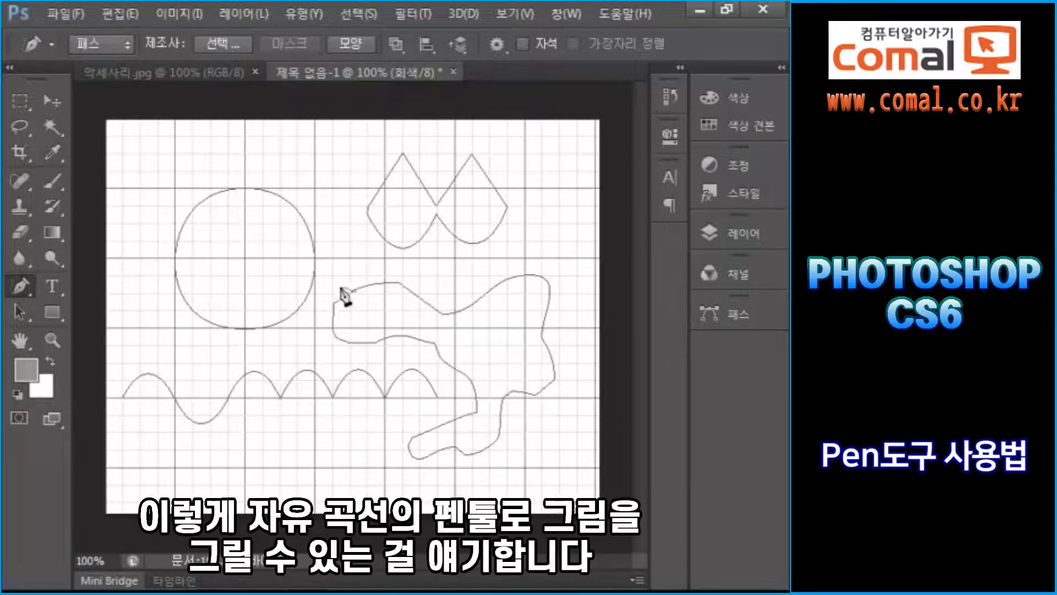
mouse_move(155, 478)
mouse_down()
mouse_move(258, 461)
mouse_move(279, 474)
mouse_move(317, 449)
mouse_move(324, 479)
mouse_move(307, 495)
mouse_move(248, 508)
mouse_move(156, 479)
mouse_up()
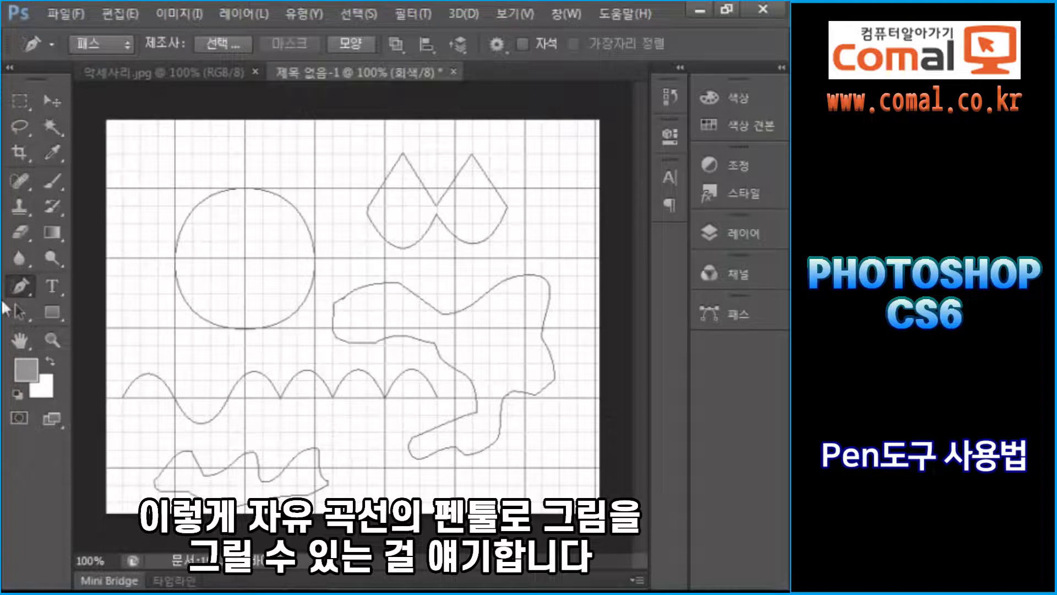
Step: Add anchor points to the circle's upper-left and upper-right arcs and pull each one outward into a corner-like bulge
right_click(25, 288)
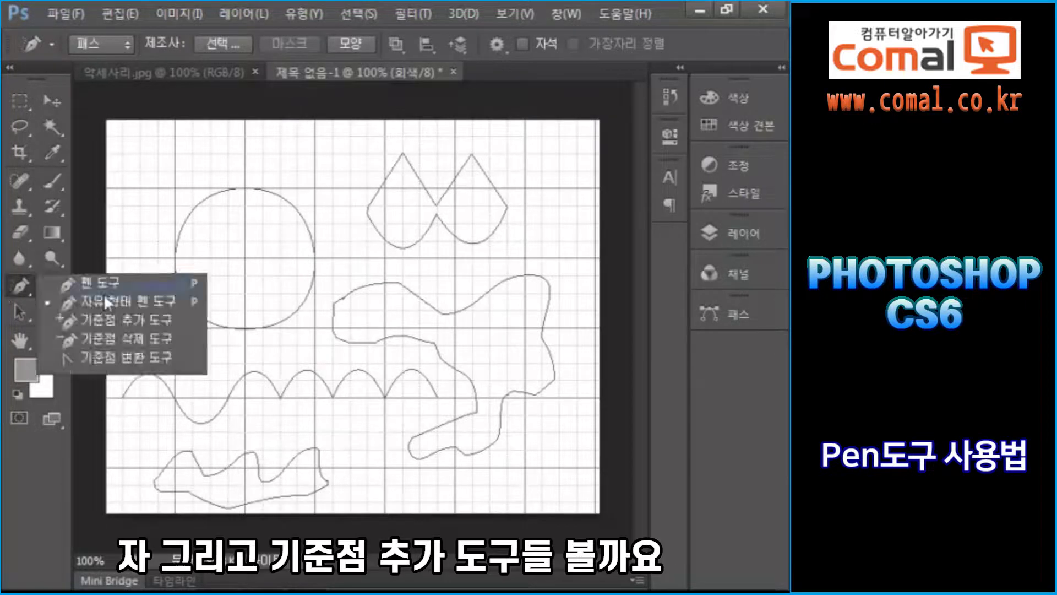
click(158, 319)
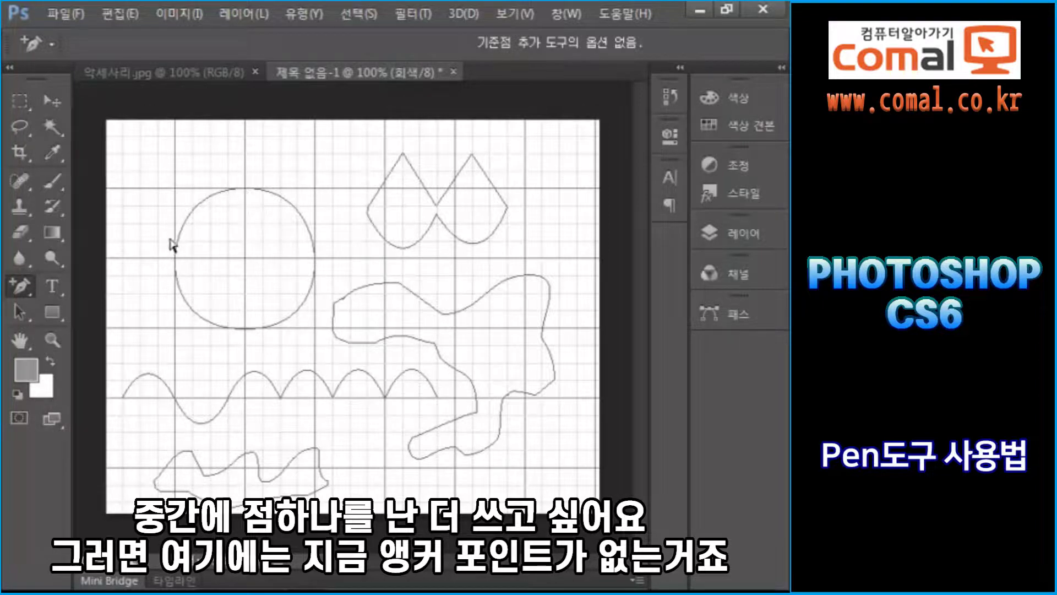
click(195, 208)
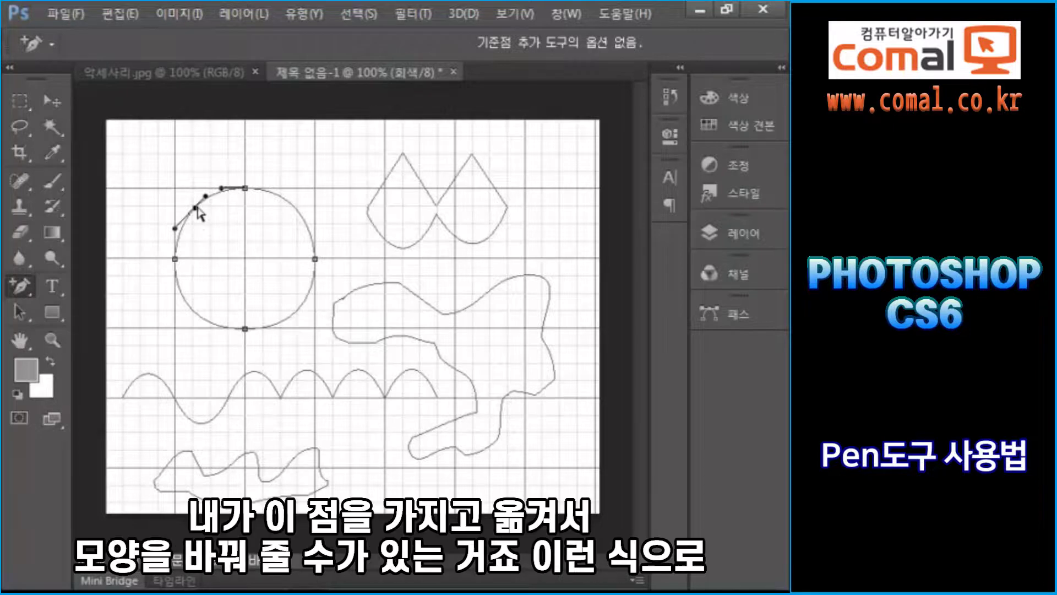
drag(196, 208, 167, 172)
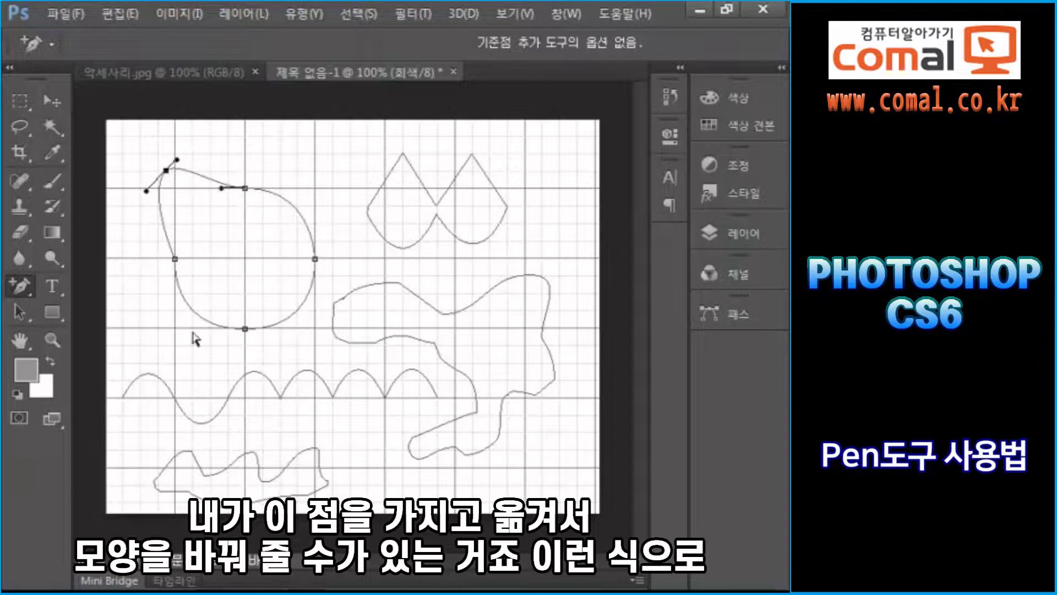
click(295, 208)
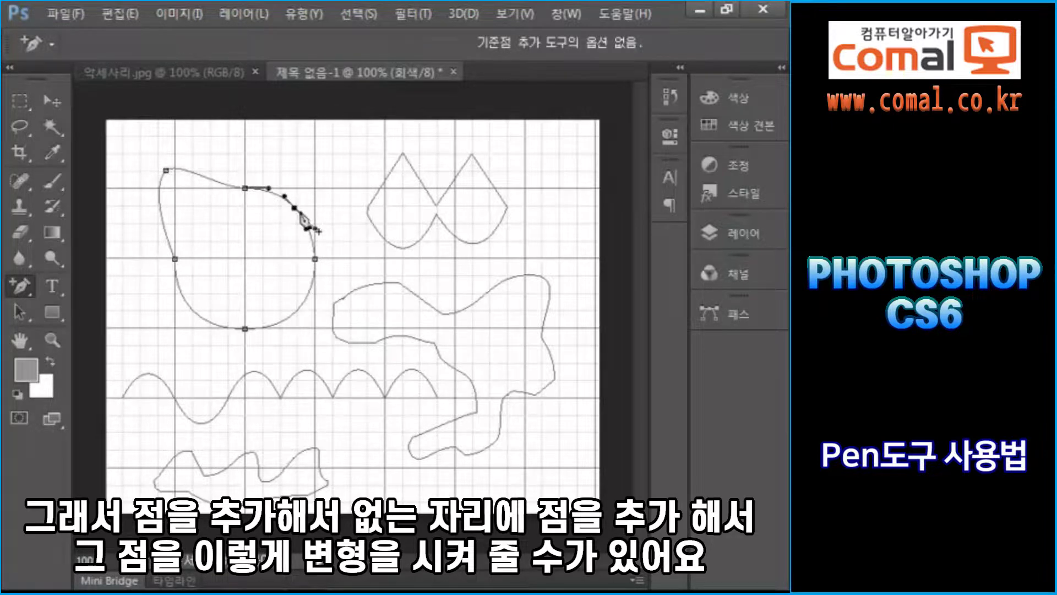
drag(295, 208, 326, 177)
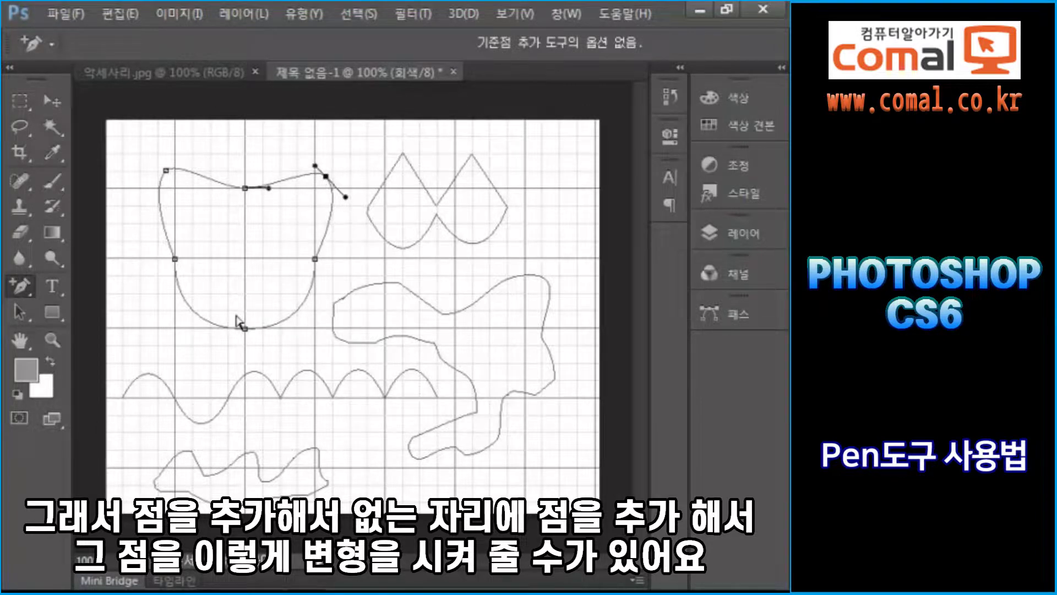
Step: Delete the reshaped circle's left and right side anchor points and the zigzag's left peak point with the Delete Anchor Point tool
click(22, 286)
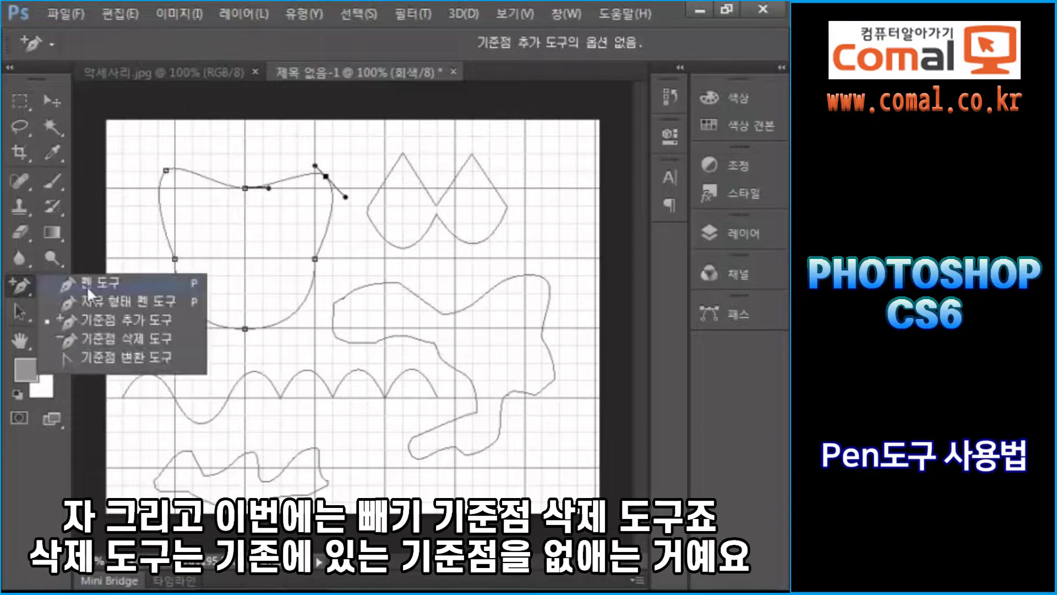
click(100, 340)
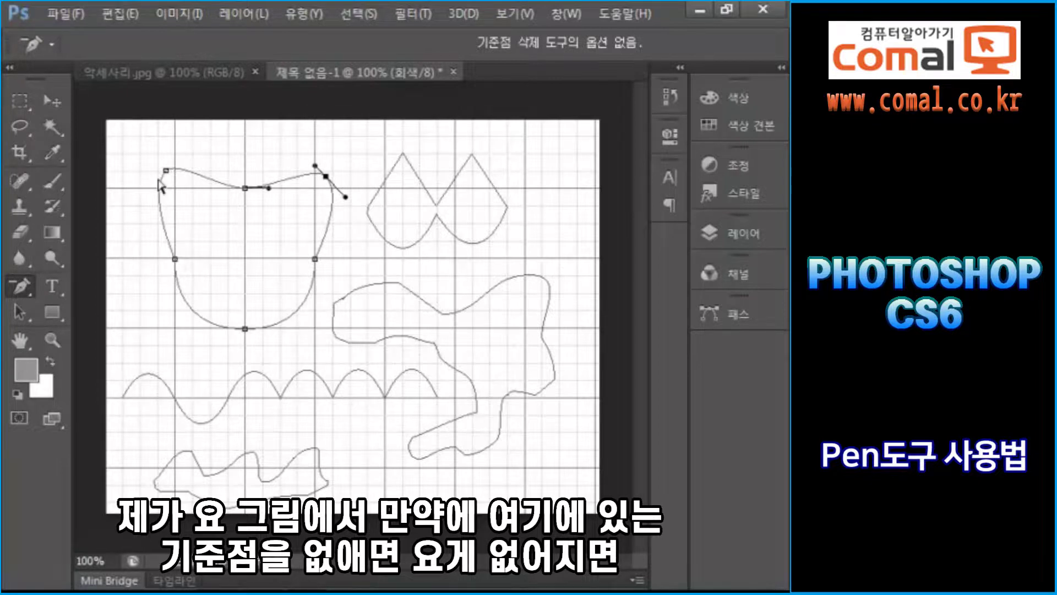
click(175, 259)
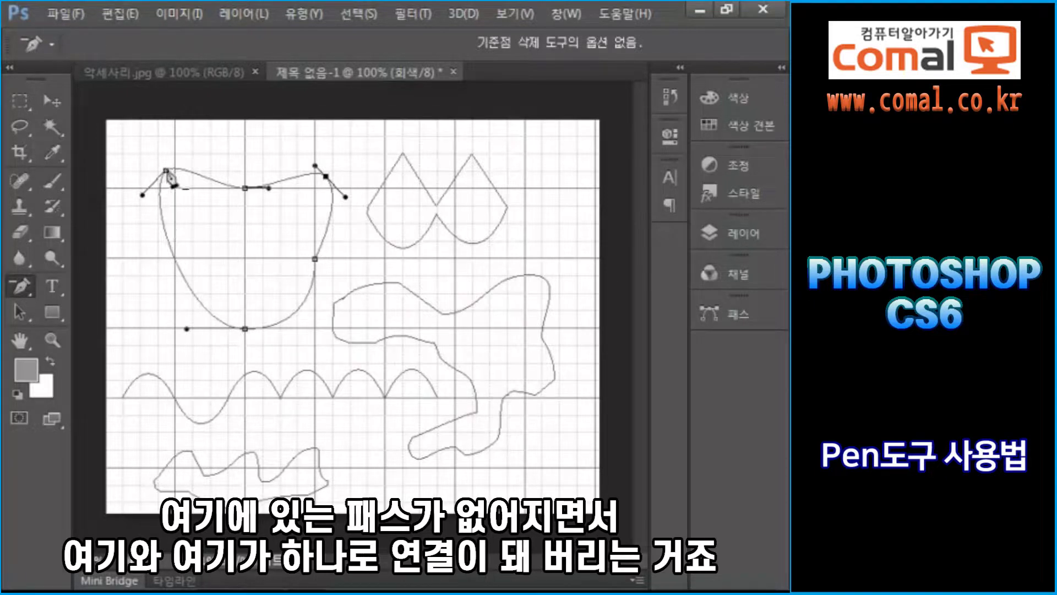
click(316, 259)
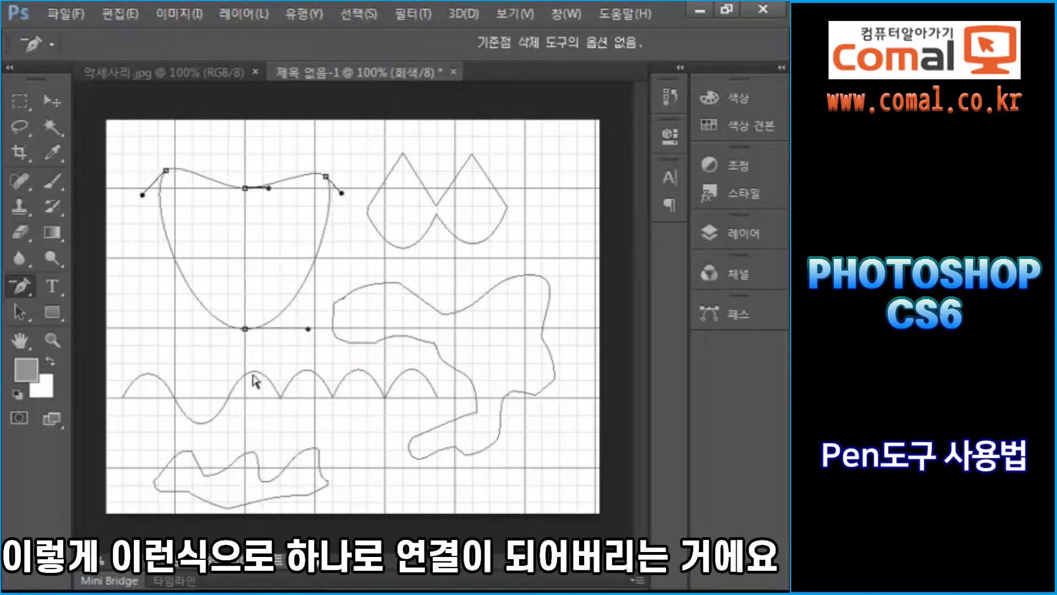
click(403, 155)
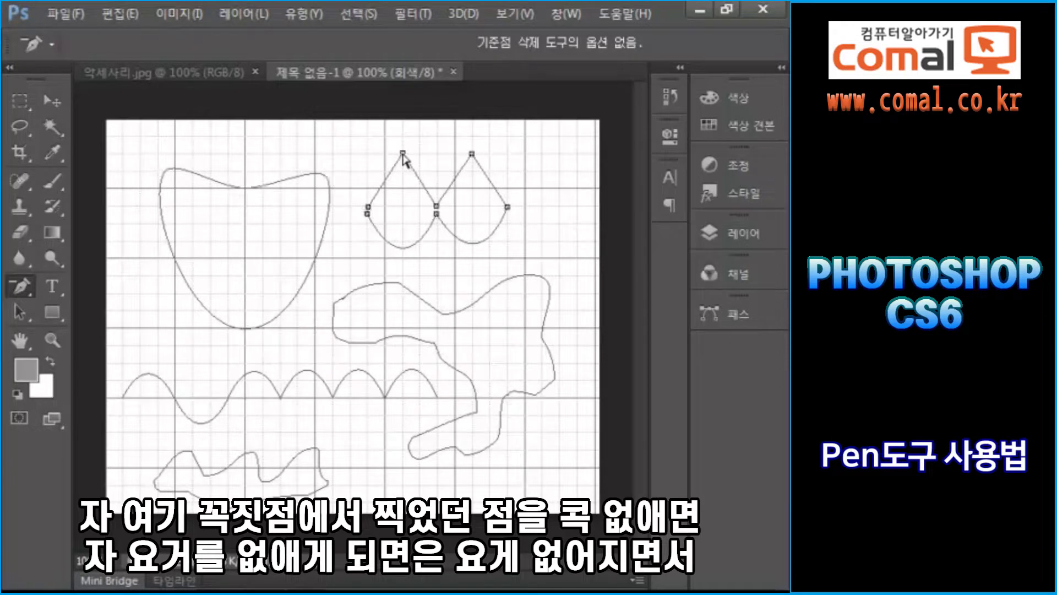
click(403, 155)
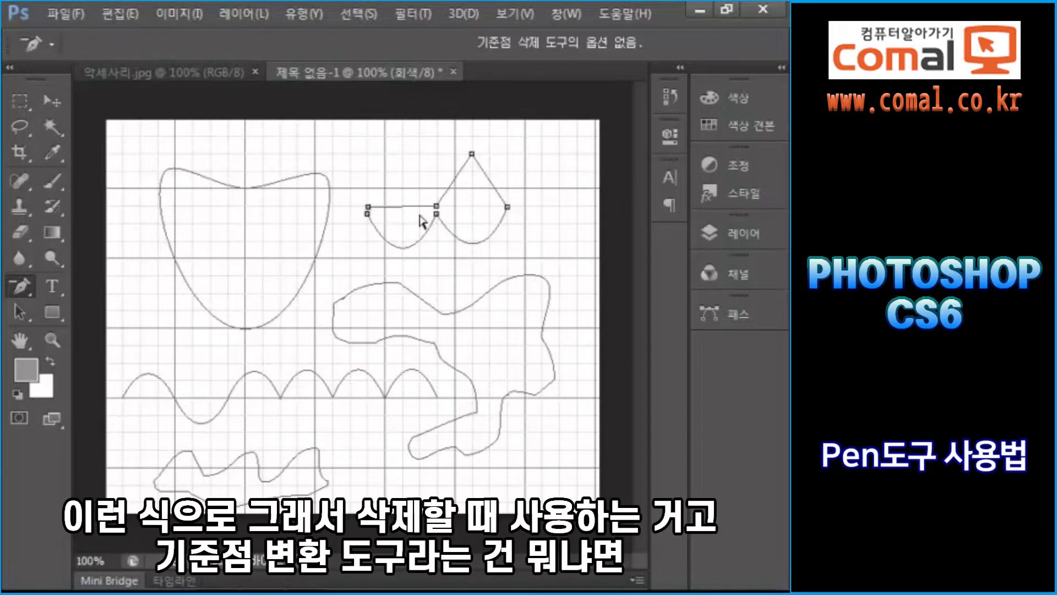
Step: With the Convert Point tool, round the zigzag's remaining peak using horizontal direction handles and turn the reshaped circle's bottom point into a sharp corner
click(18, 289)
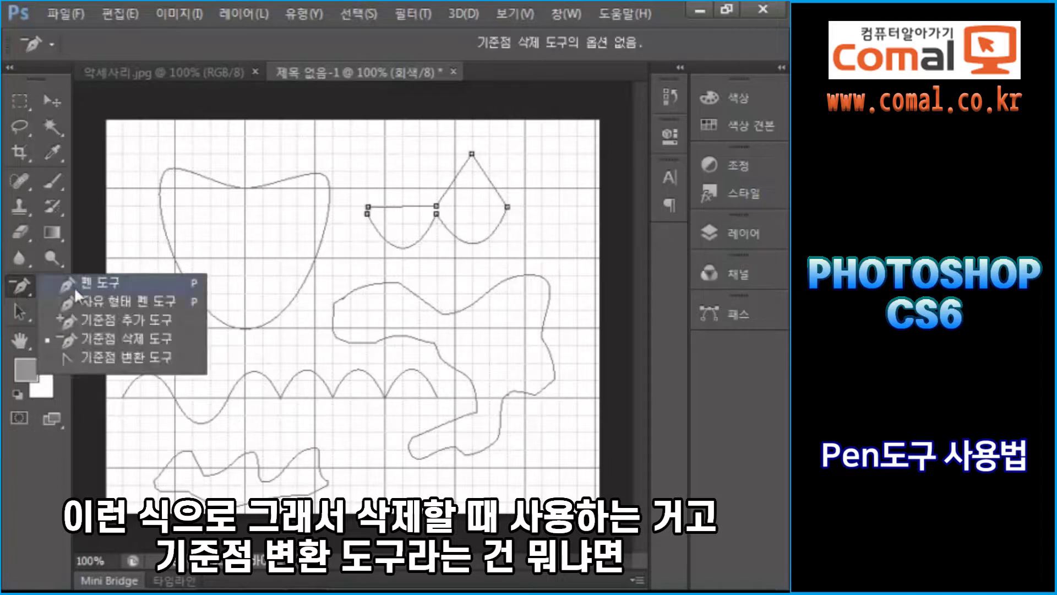
click(116, 355)
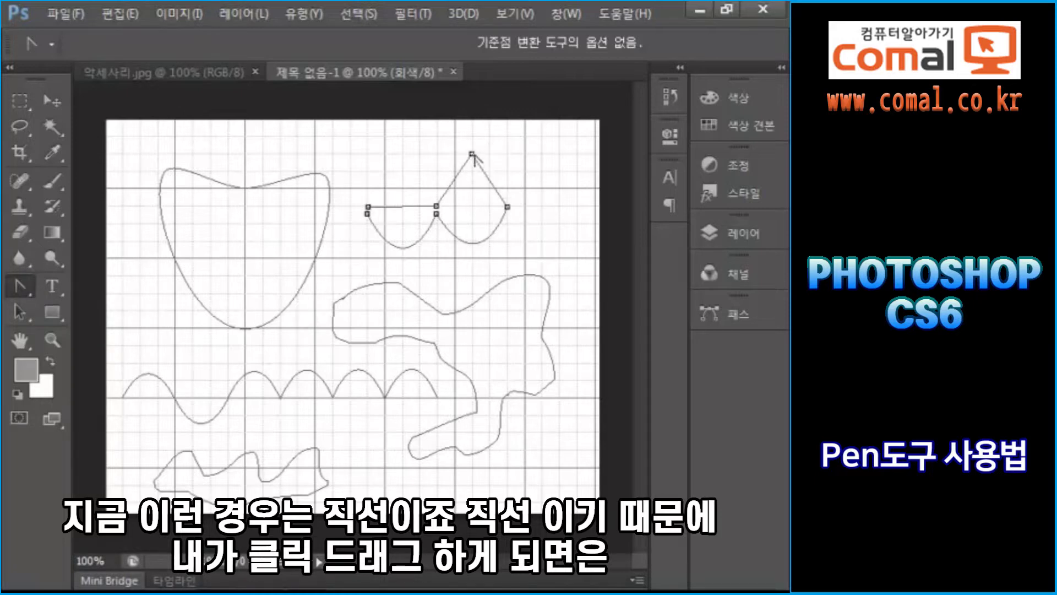
drag(472, 155, 512, 154)
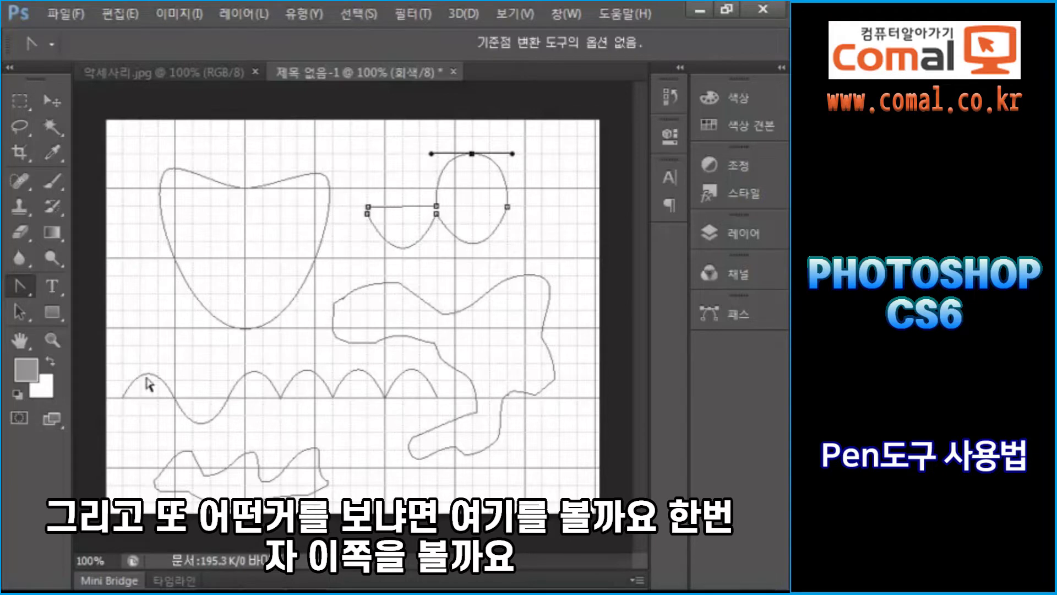
click(245, 330)
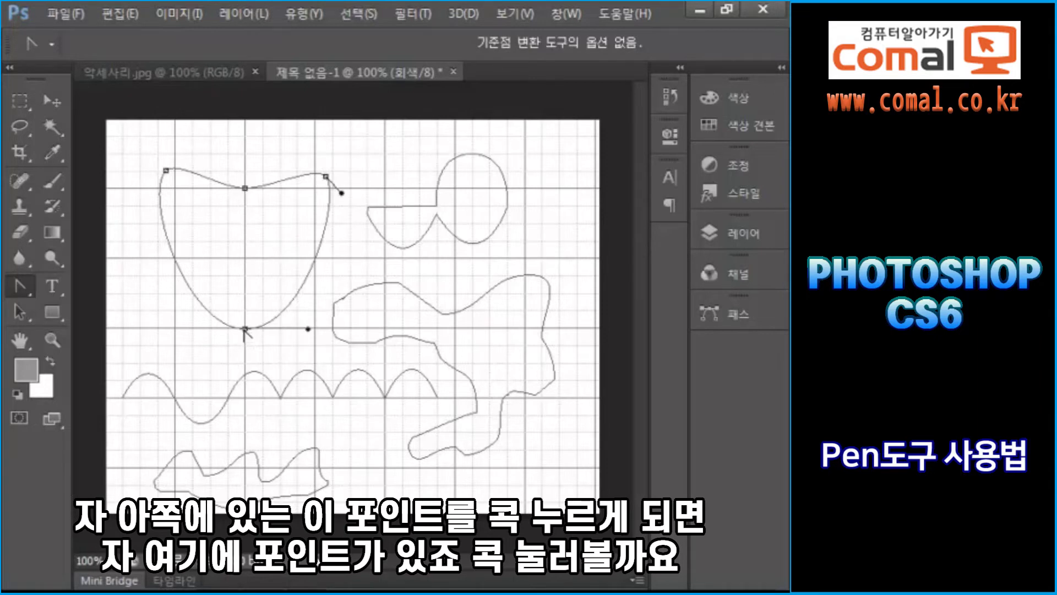
click(245, 330)
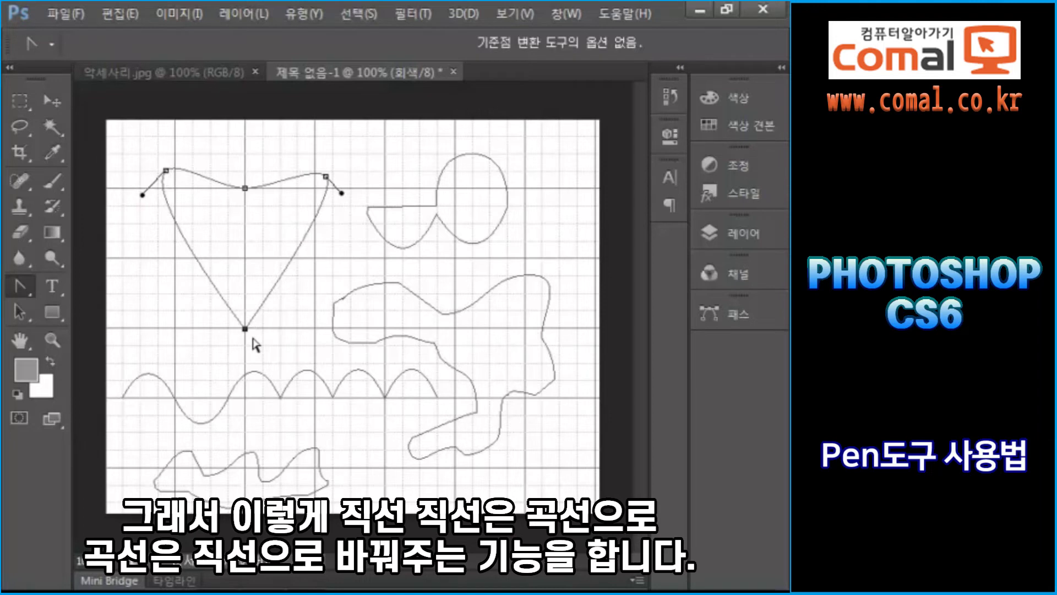
click(20, 286)
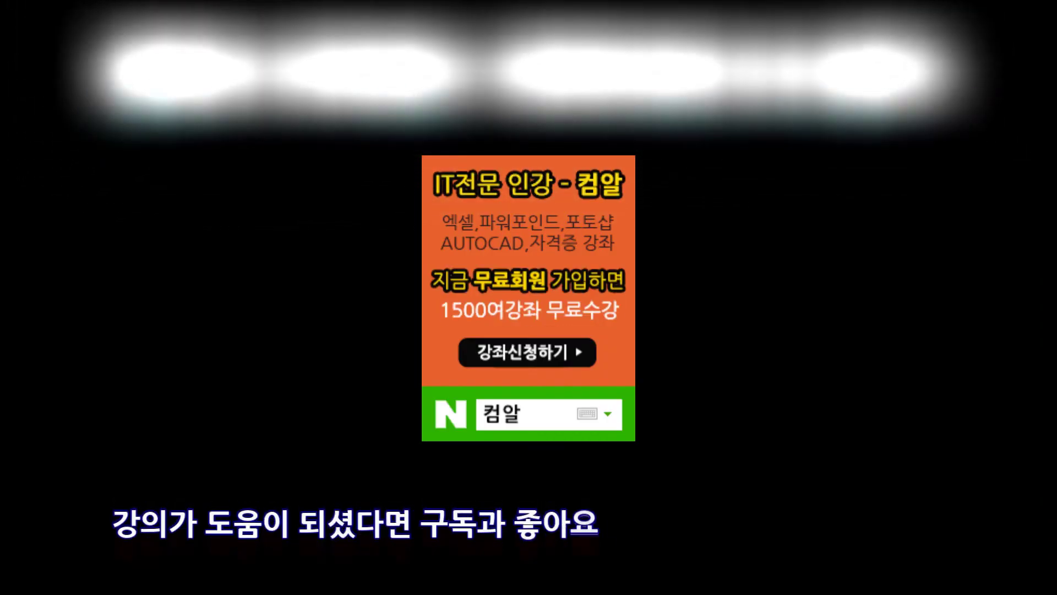